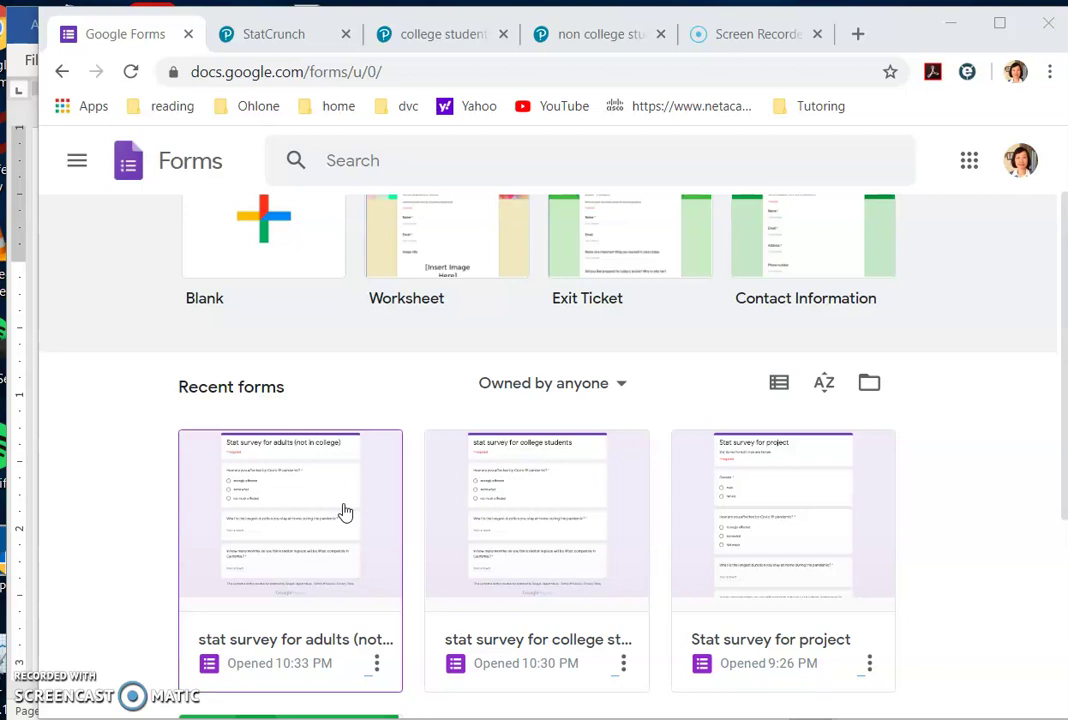
- Look over the college and adults survey forms and their Covid impact question
click(472, 503)
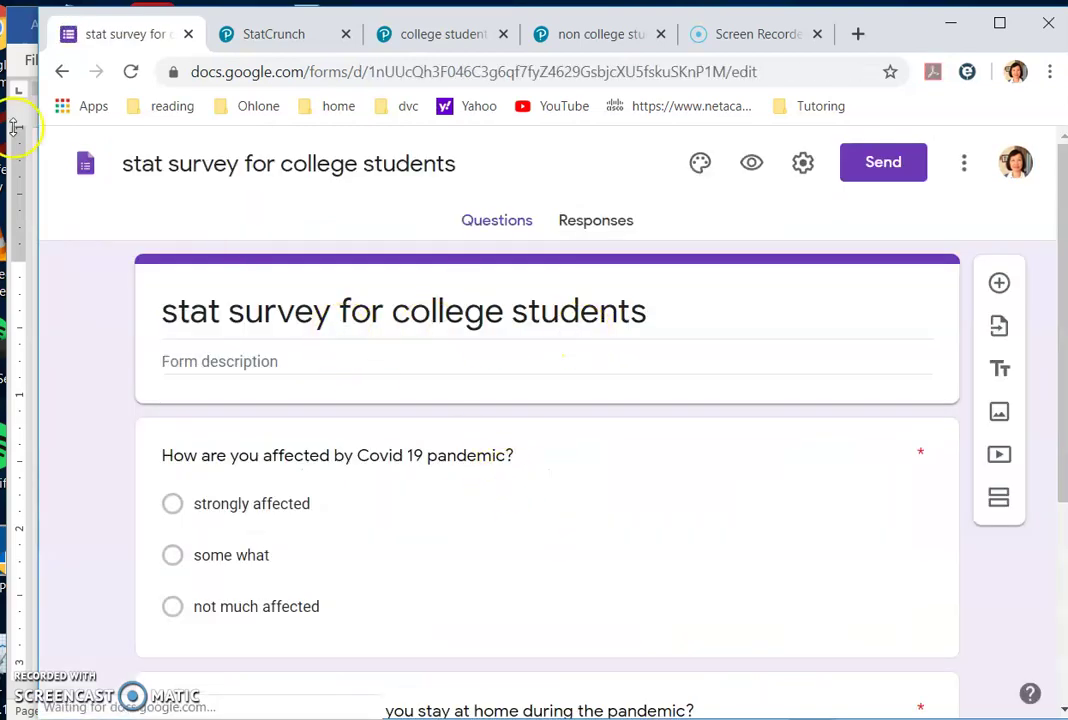
click(80, 163)
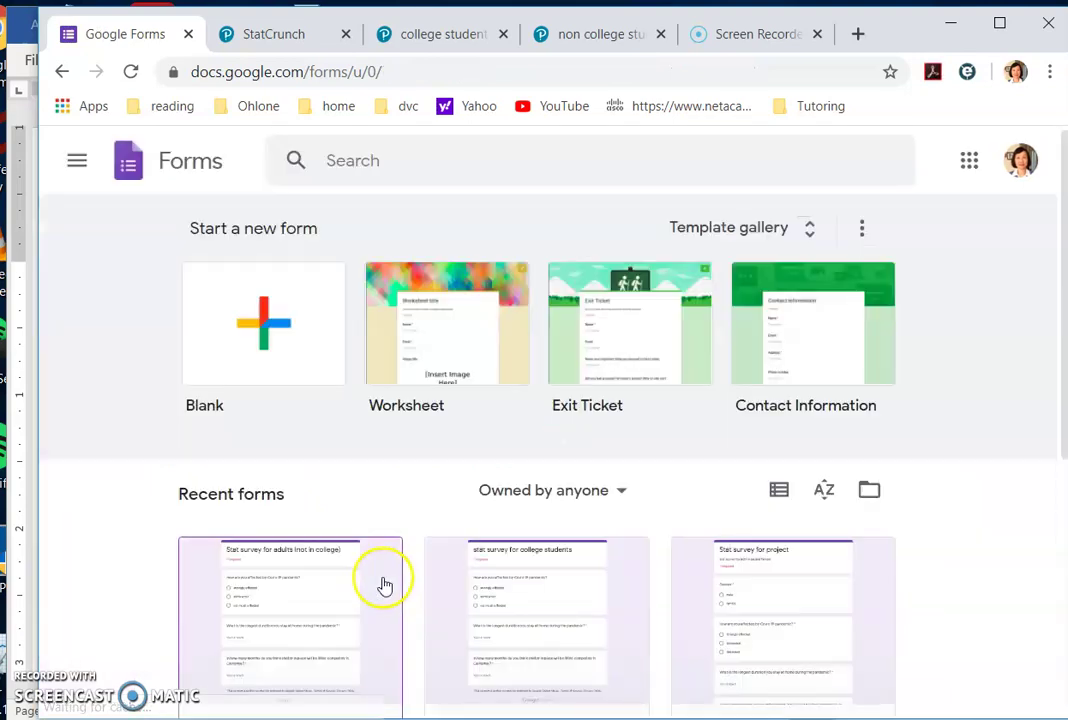
click(336, 583)
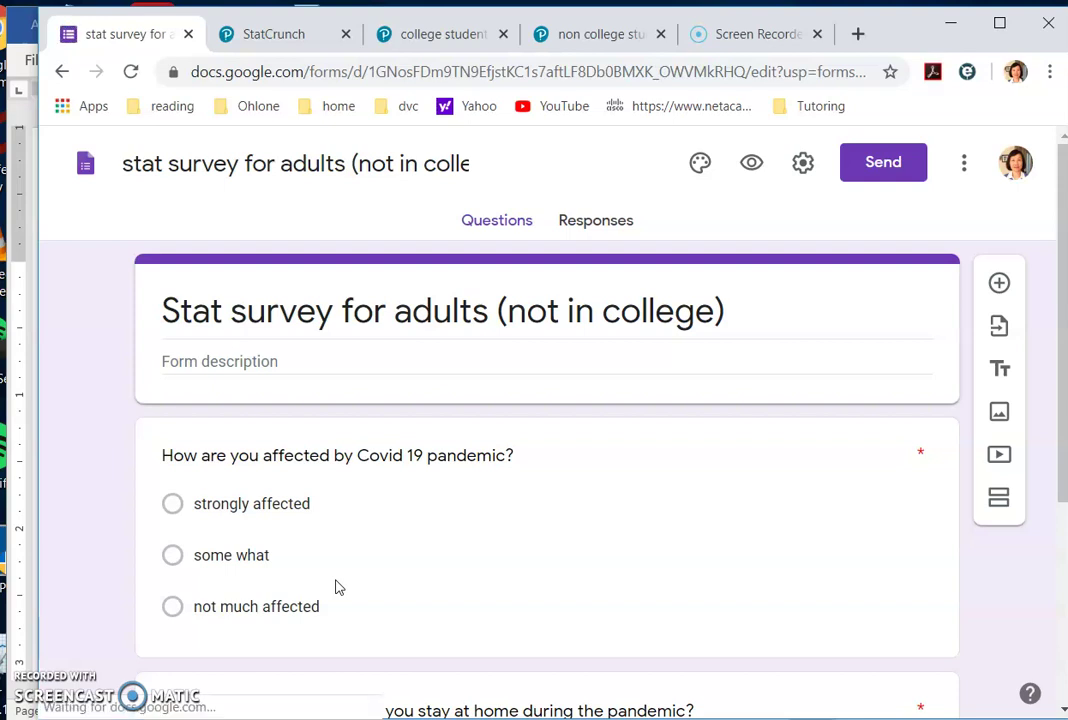
click(398, 505)
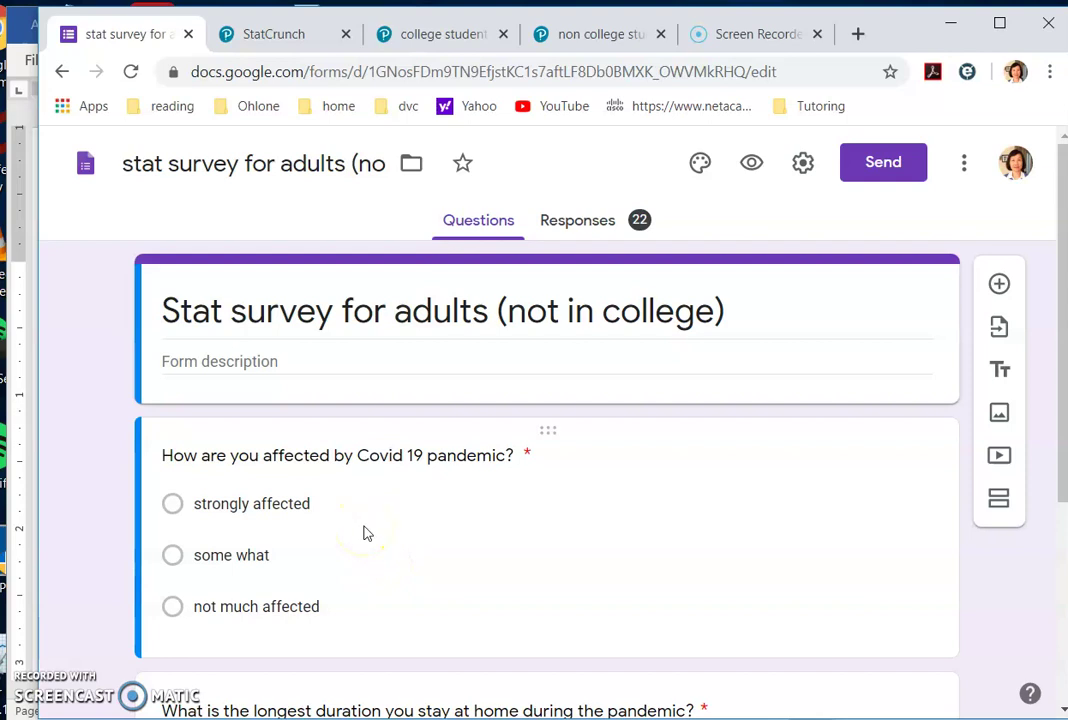
click(95, 185)
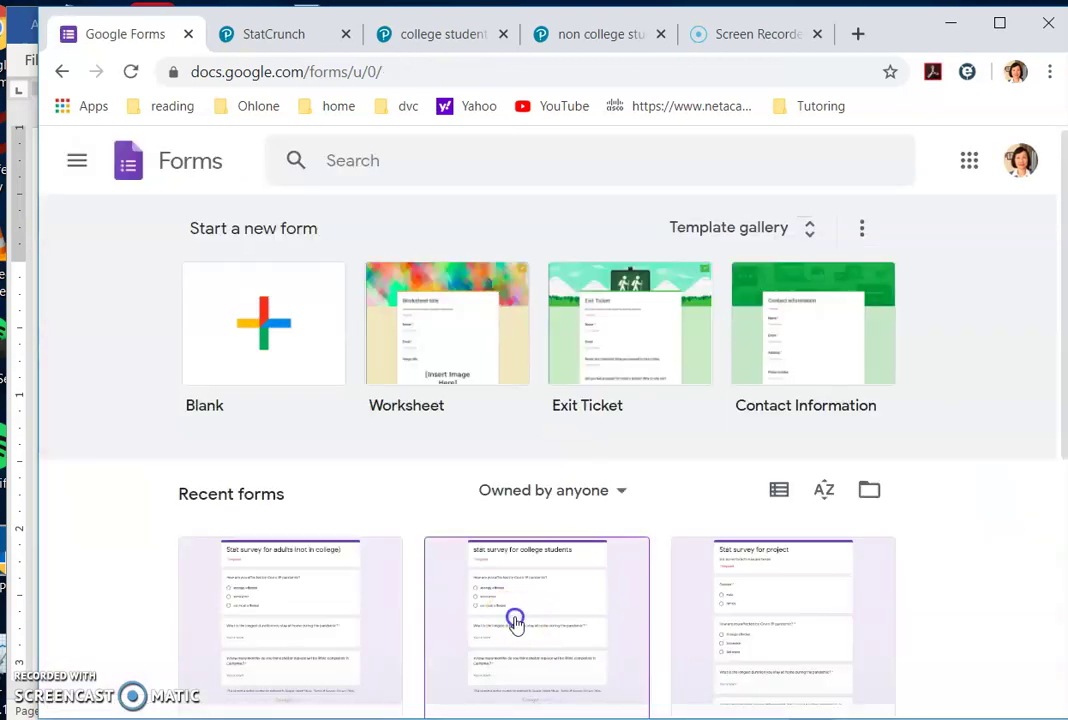
- Download the college students survey's 28 responses as a CSV from its Responses page
click(515, 620)
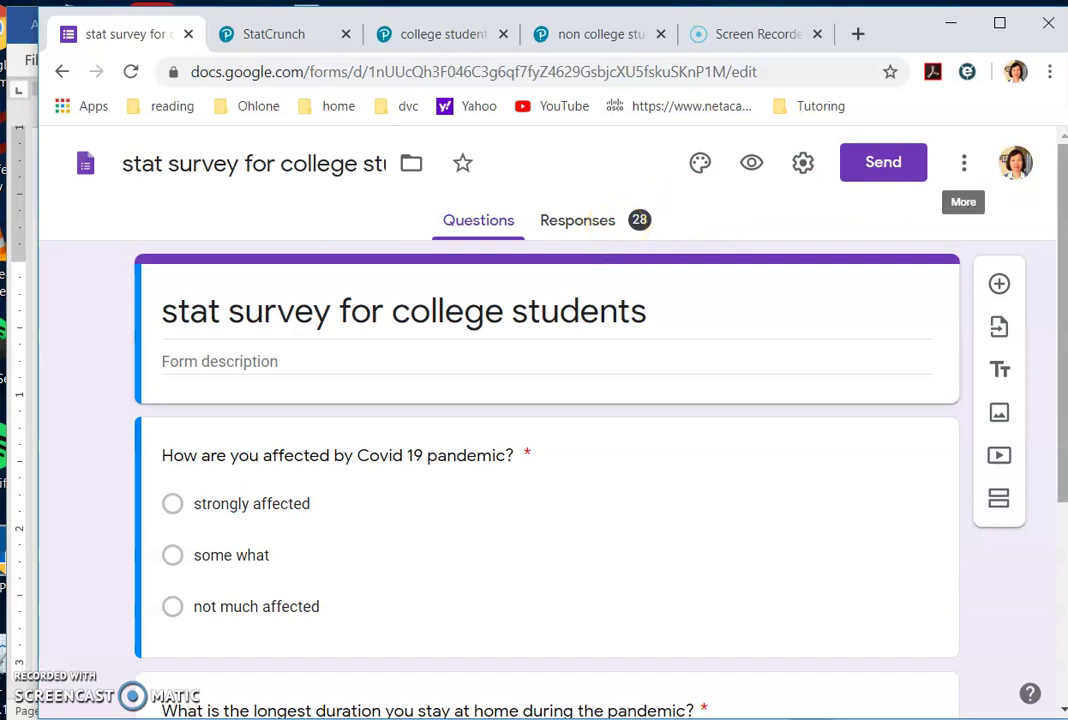
click(600, 230)
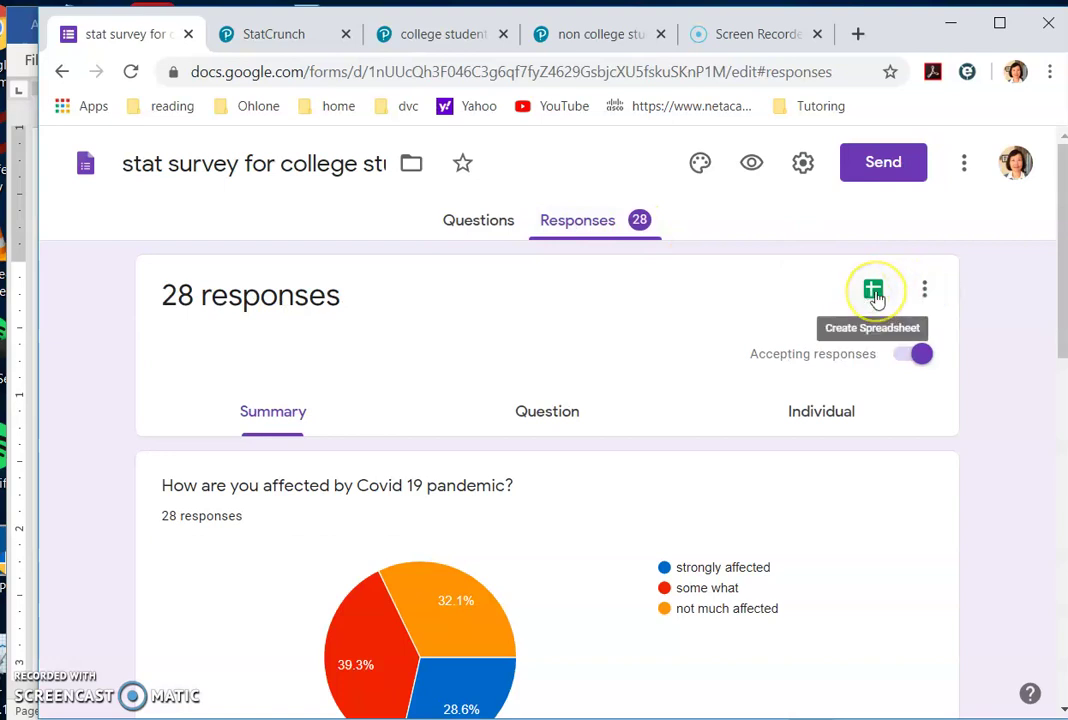
click(926, 292)
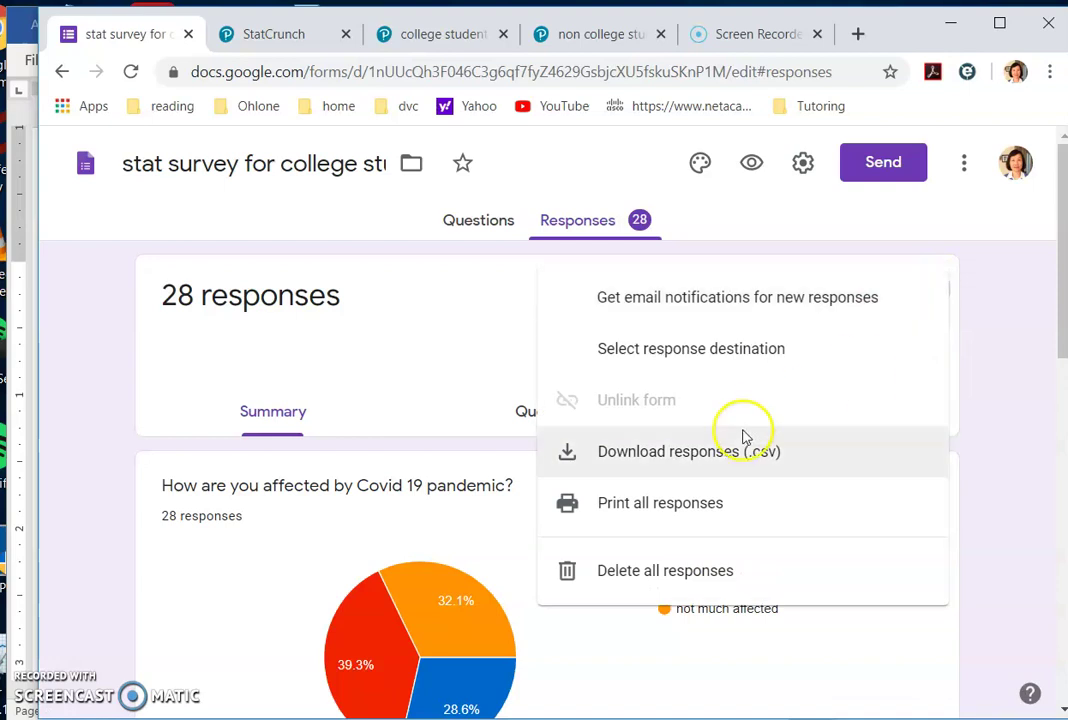
click(727, 451)
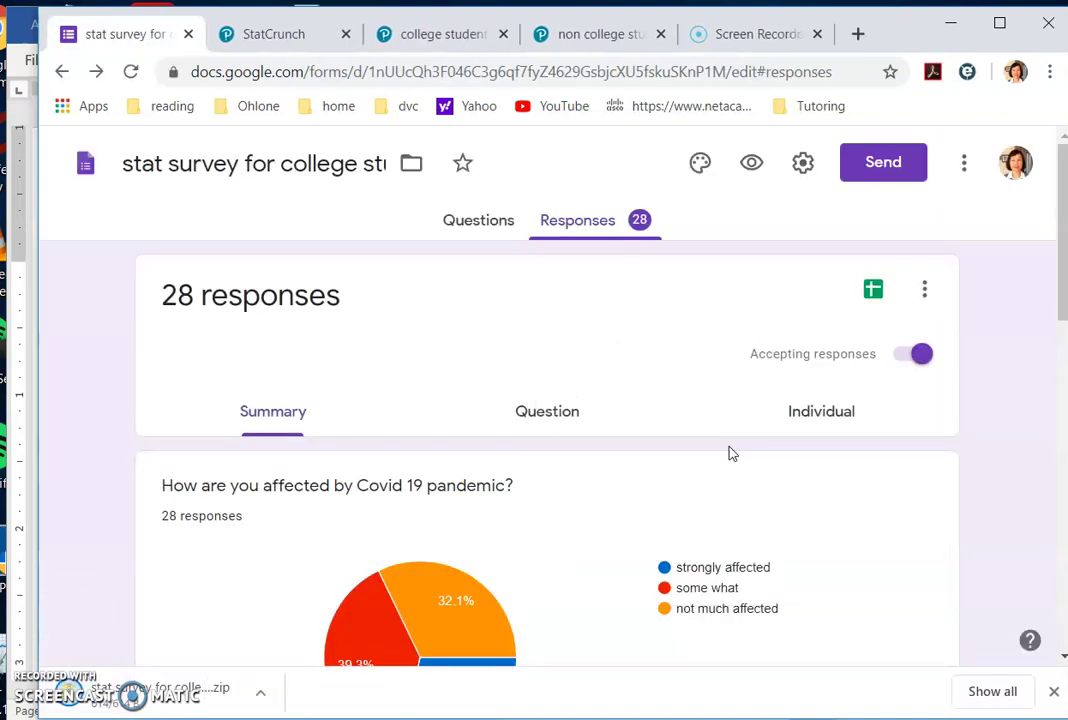
scroll(730, 535, down, 1)
scroll(732, 522, down, 1)
scroll(615, 513, up, 2)
scroll(614, 515, down, 1)
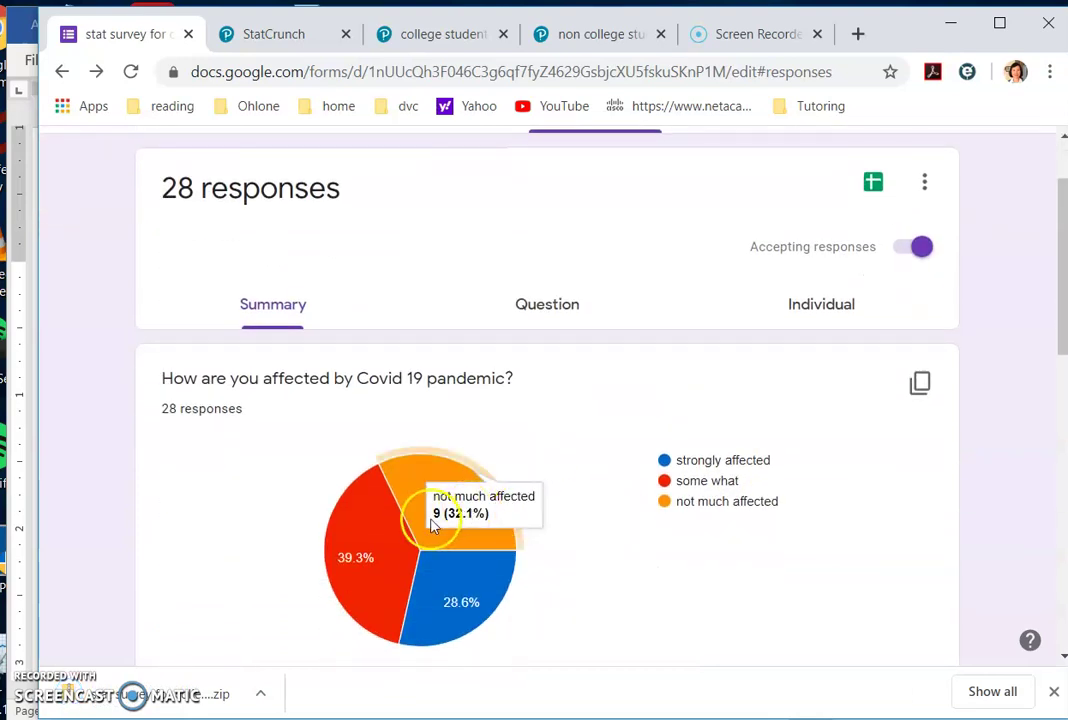
- Open the downloaded zip and the stat survey for college students CSV inside it
click(192, 695)
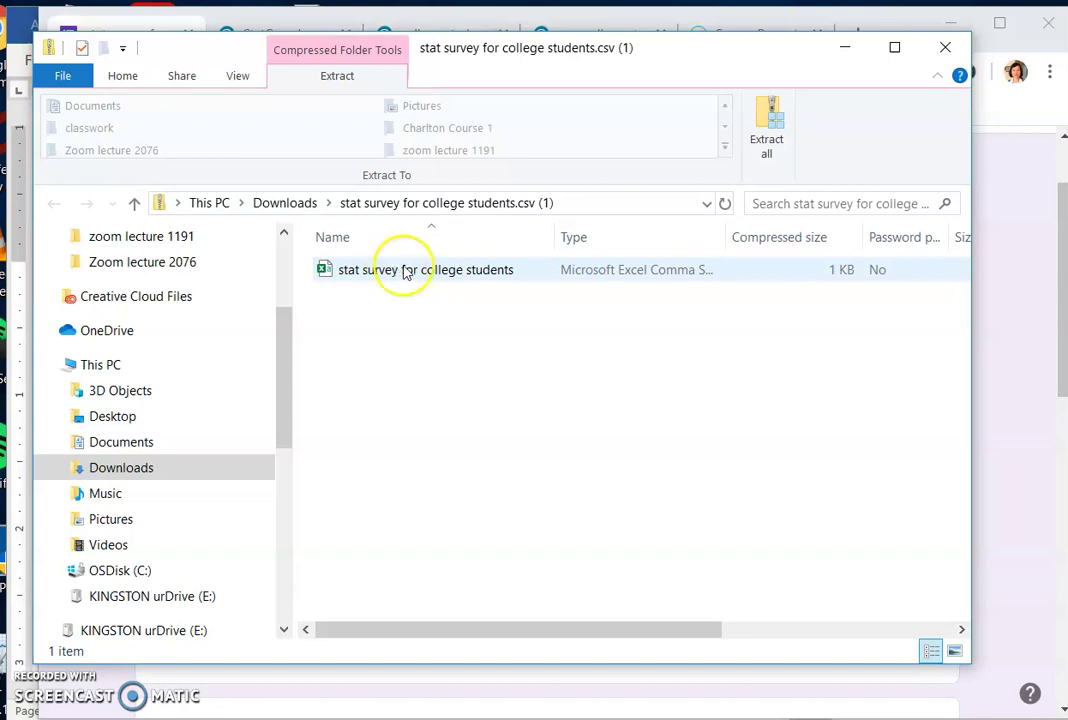
click(405, 273)
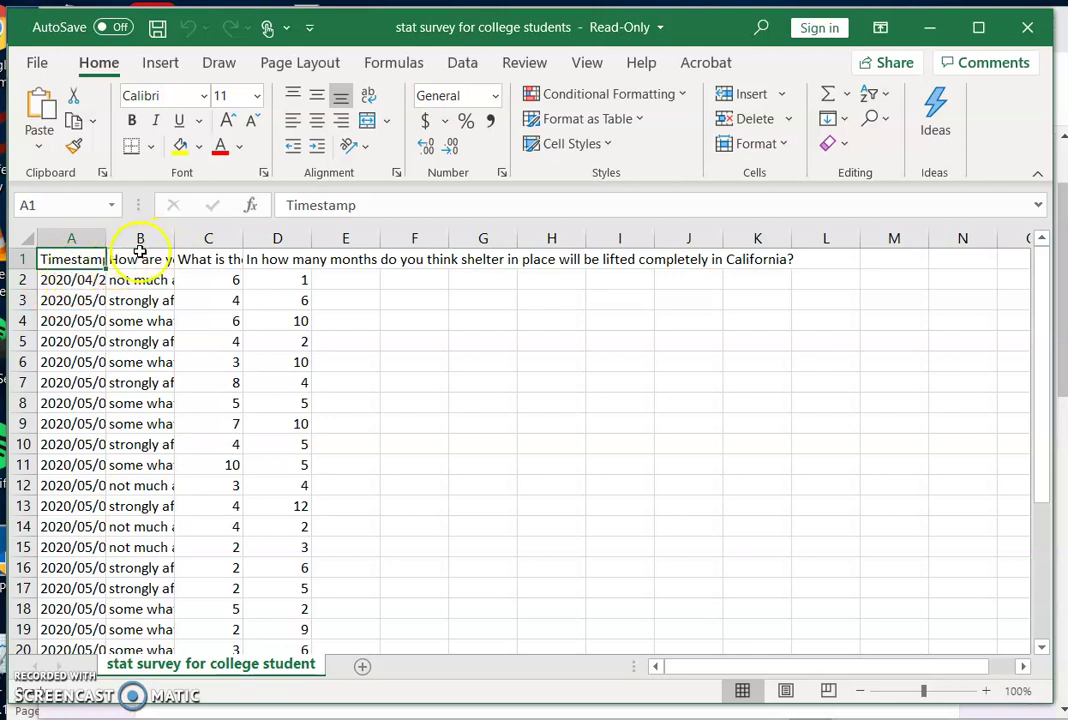
- Copy the college survey answer columns B–D in Excel, then minimize Excel
drag(148, 238, 263, 264)
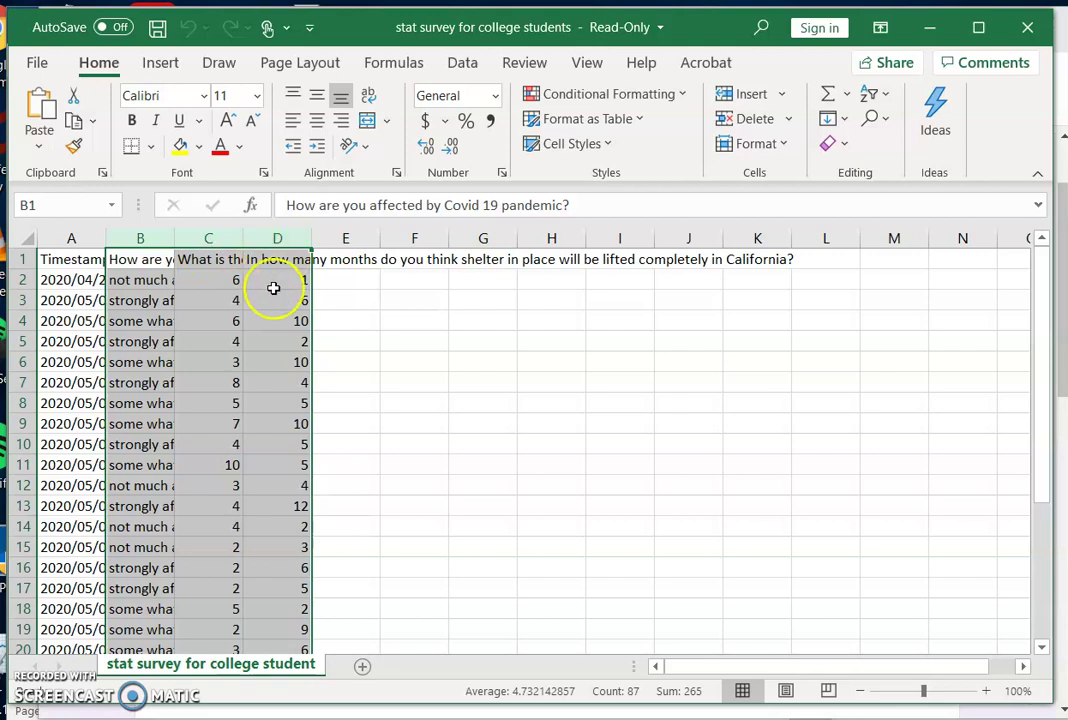
right_click(273, 288)
click(330, 337)
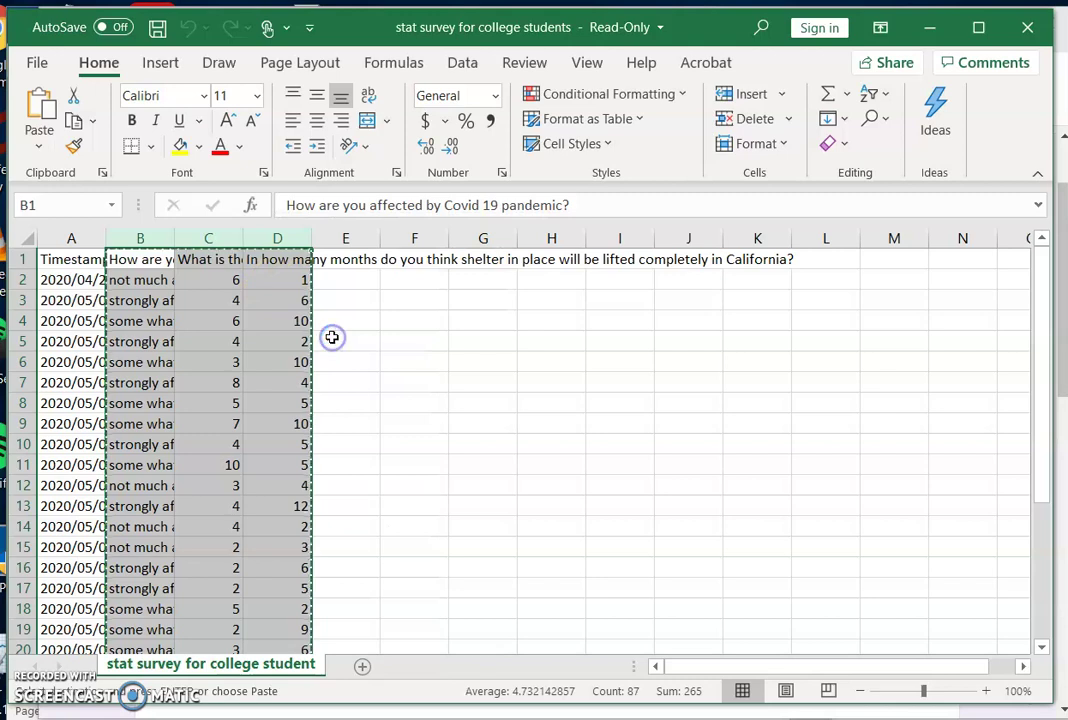
click(934, 27)
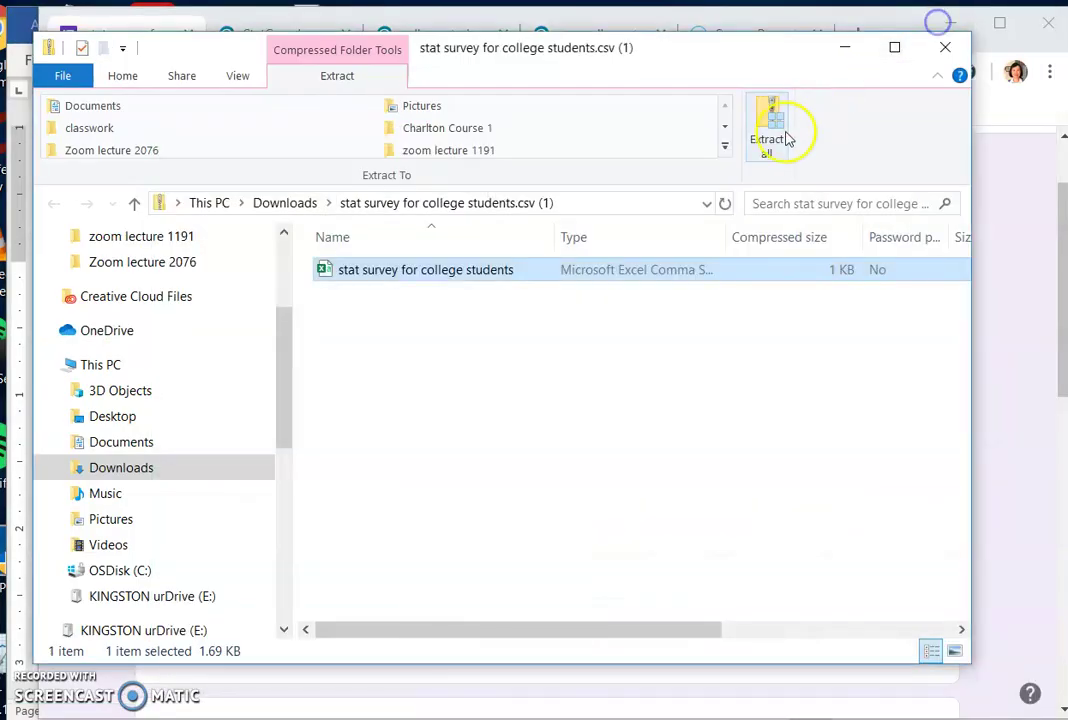
- Bring up the empty 'college student data' table in StatCrunch and select the var1 header
click(843, 48)
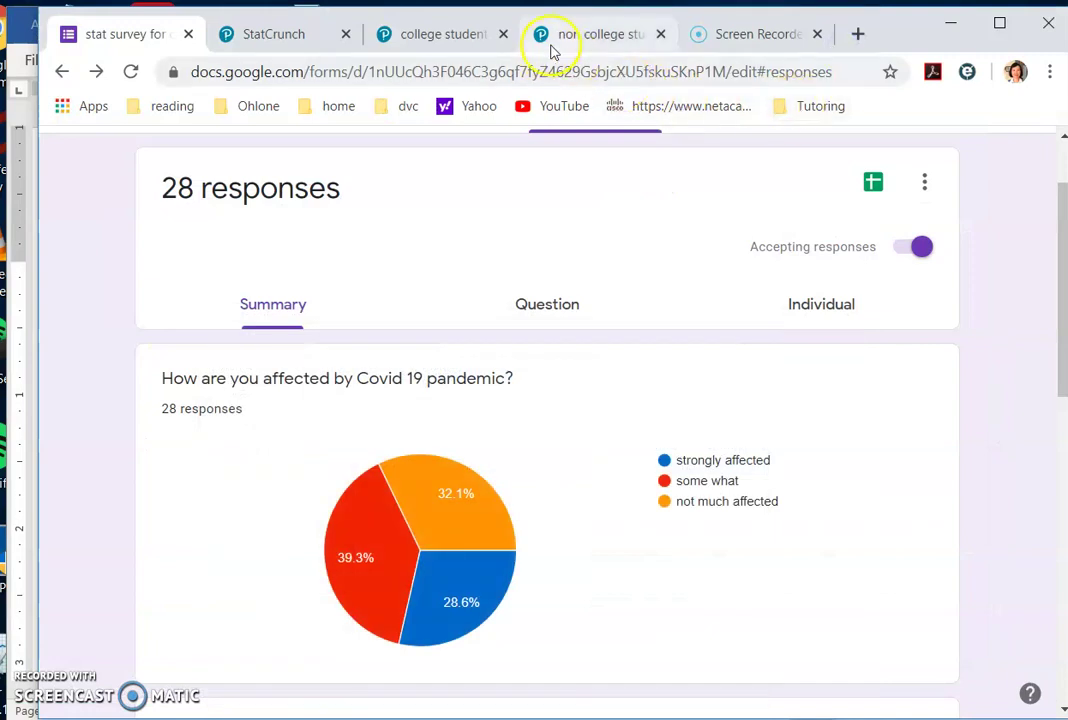
click(450, 40)
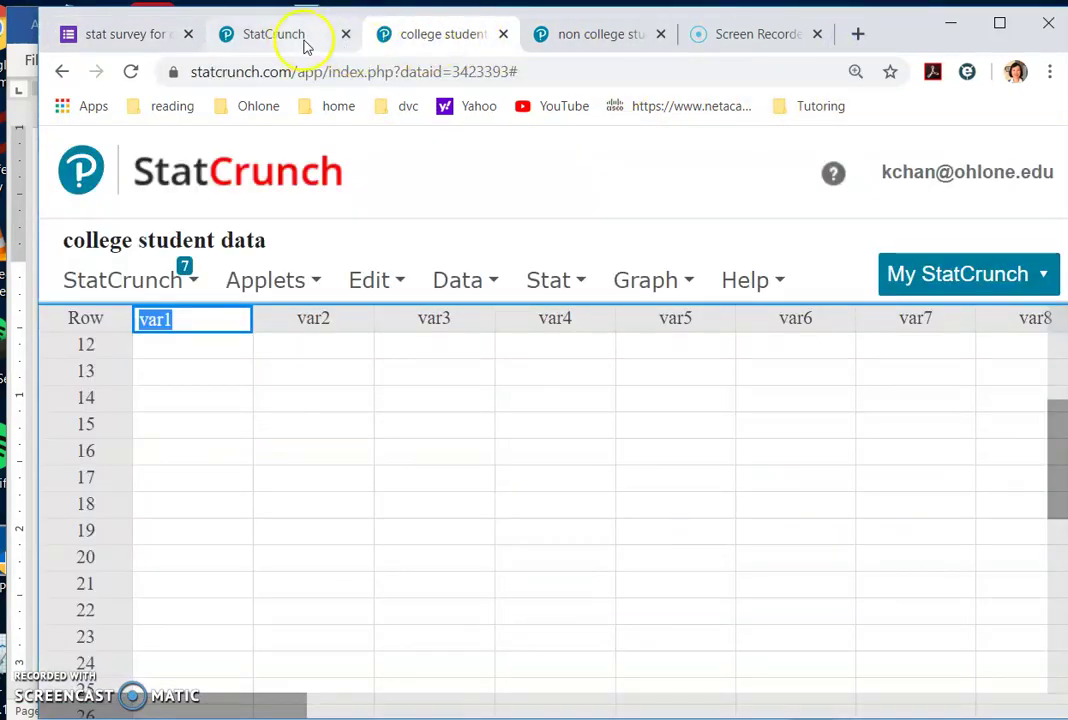
click(140, 33)
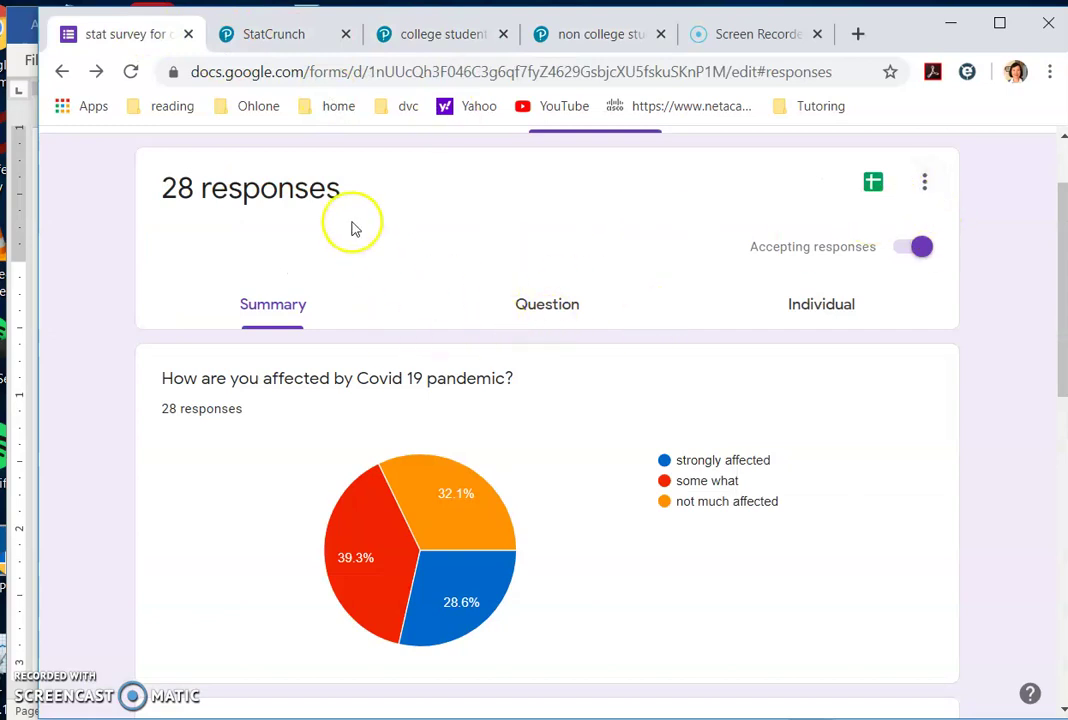
scroll(400, 200, up, 2)
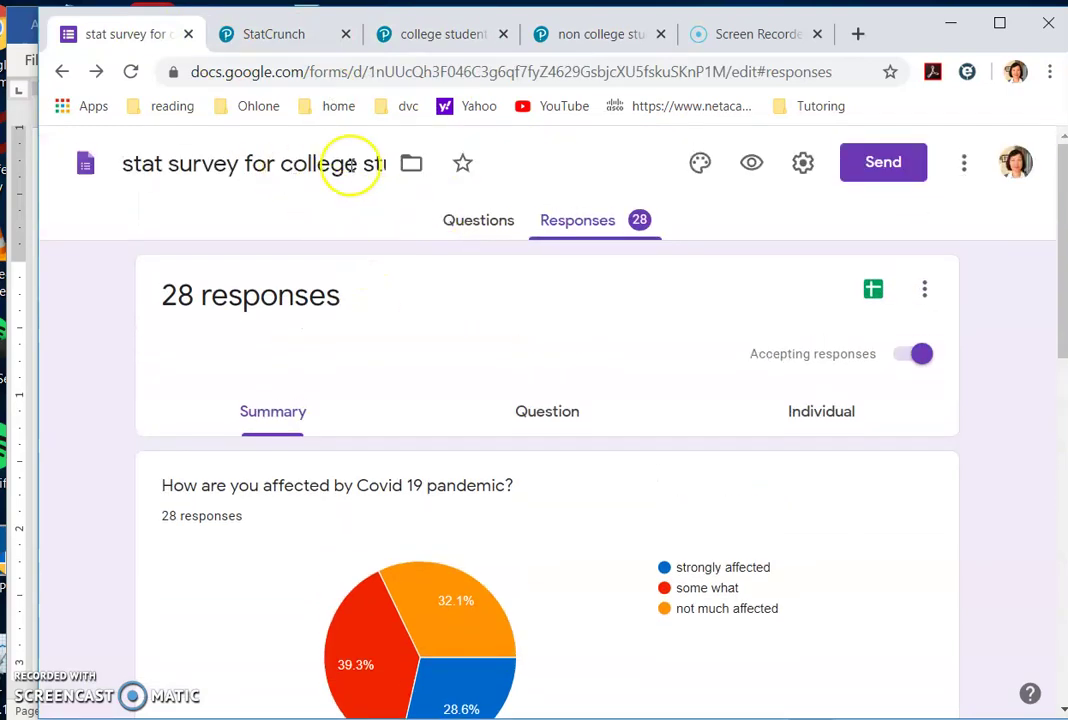
scroll(425, 120, down, 3)
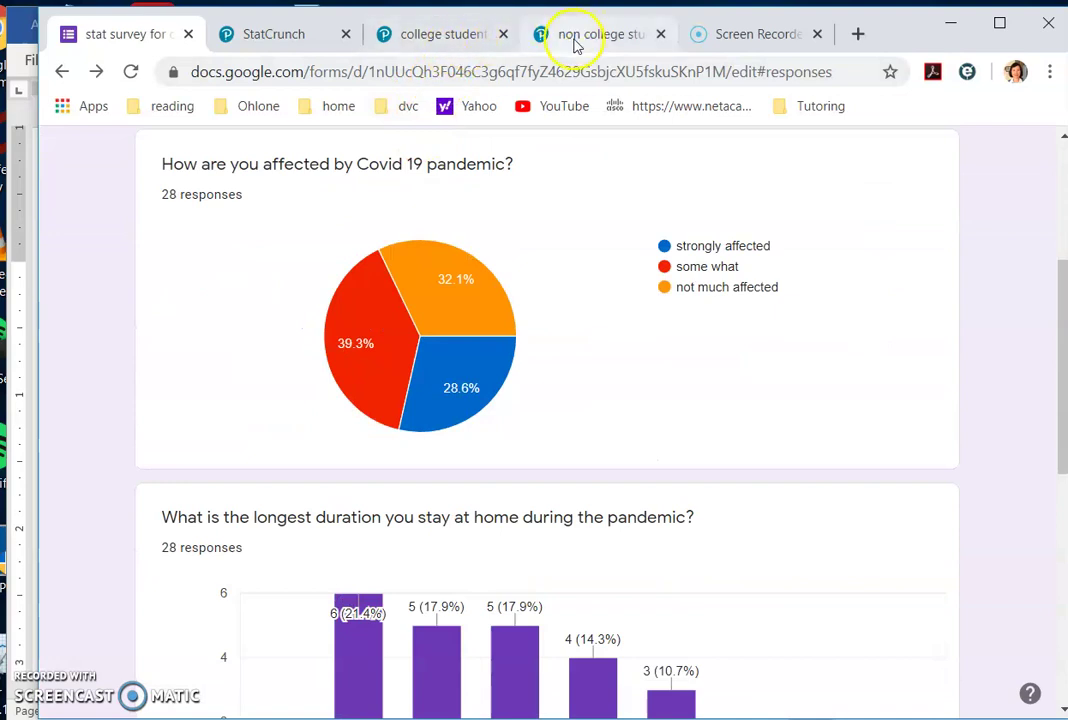
click(428, 37)
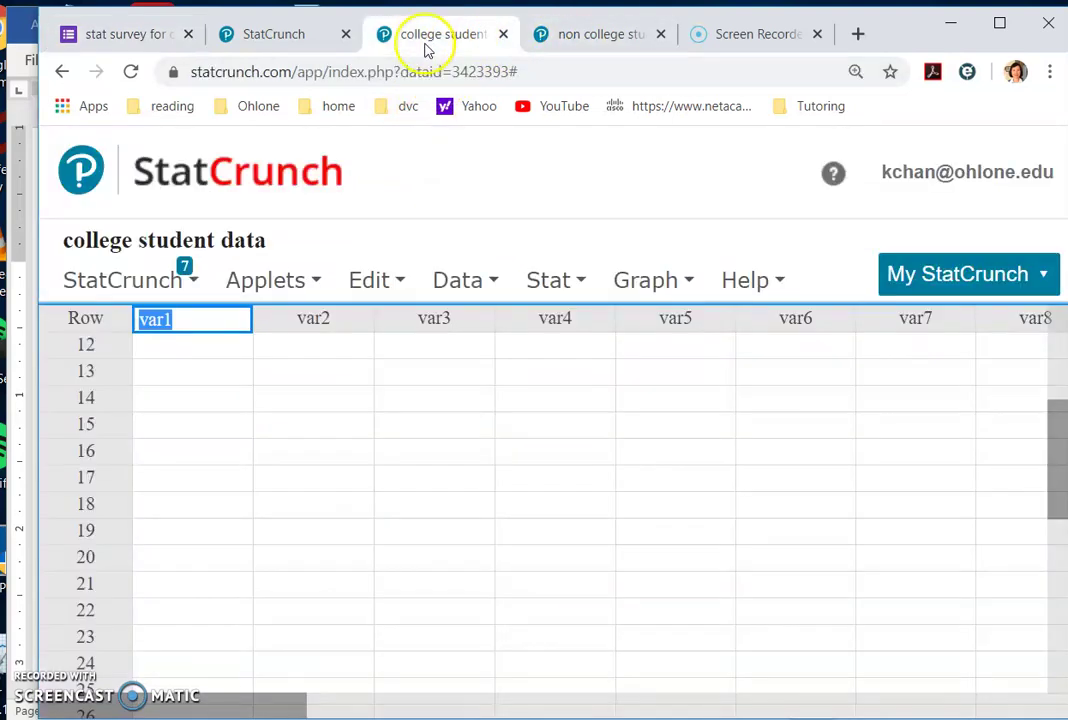
click(100, 283)
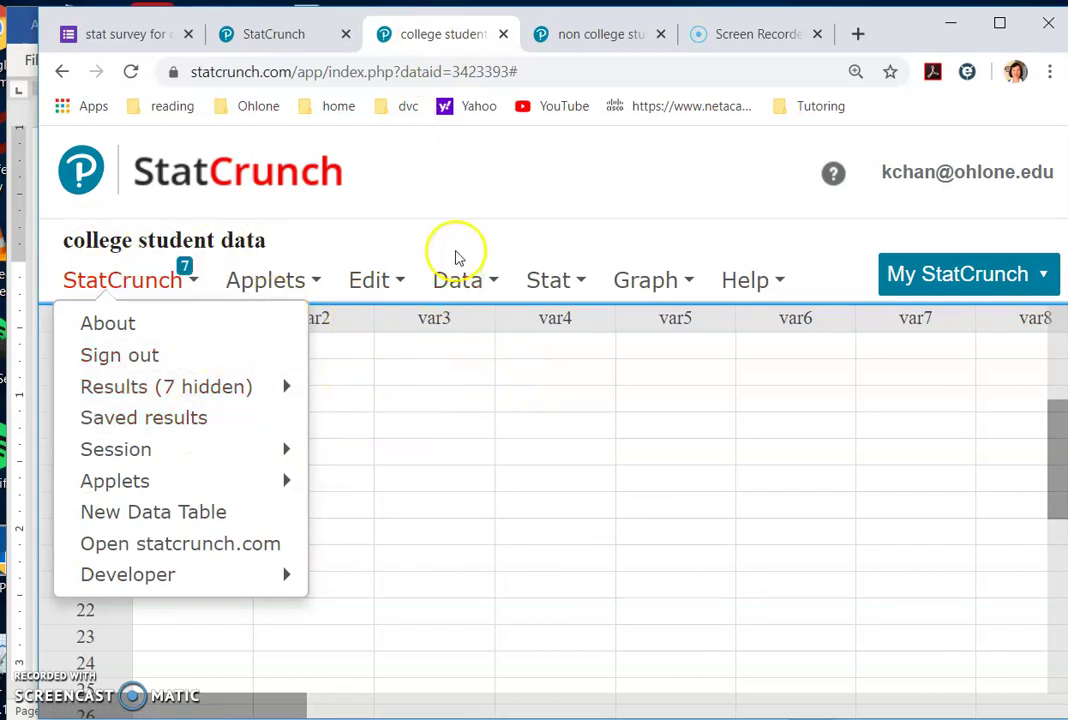
click(368, 231)
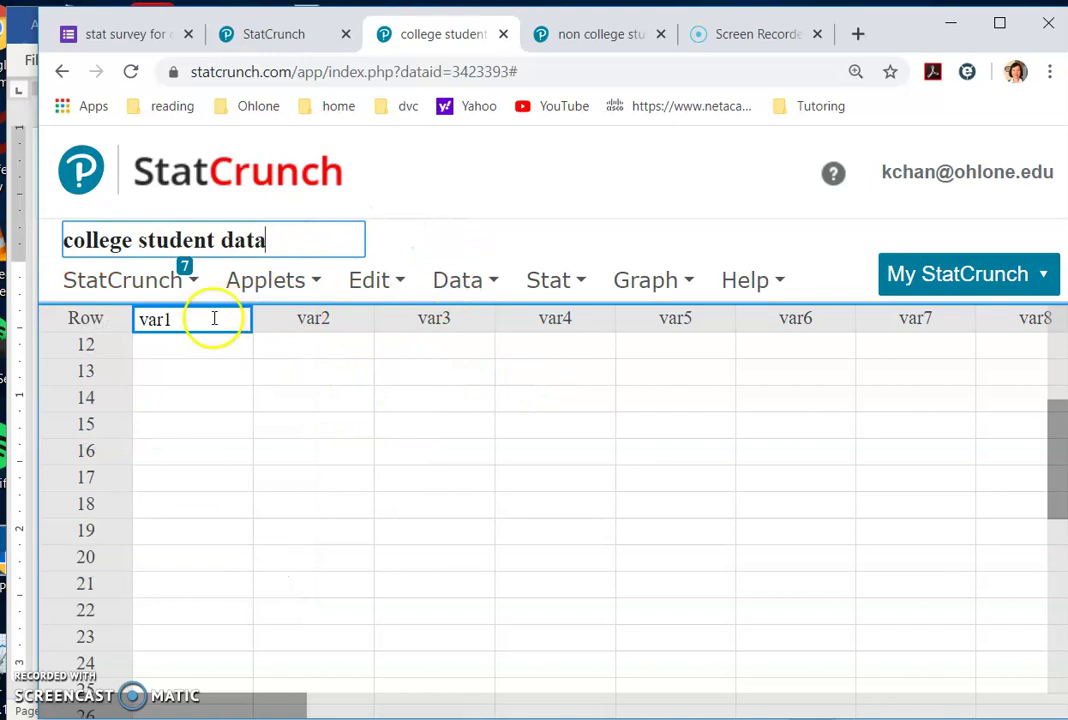
drag(118, 318, 148, 318)
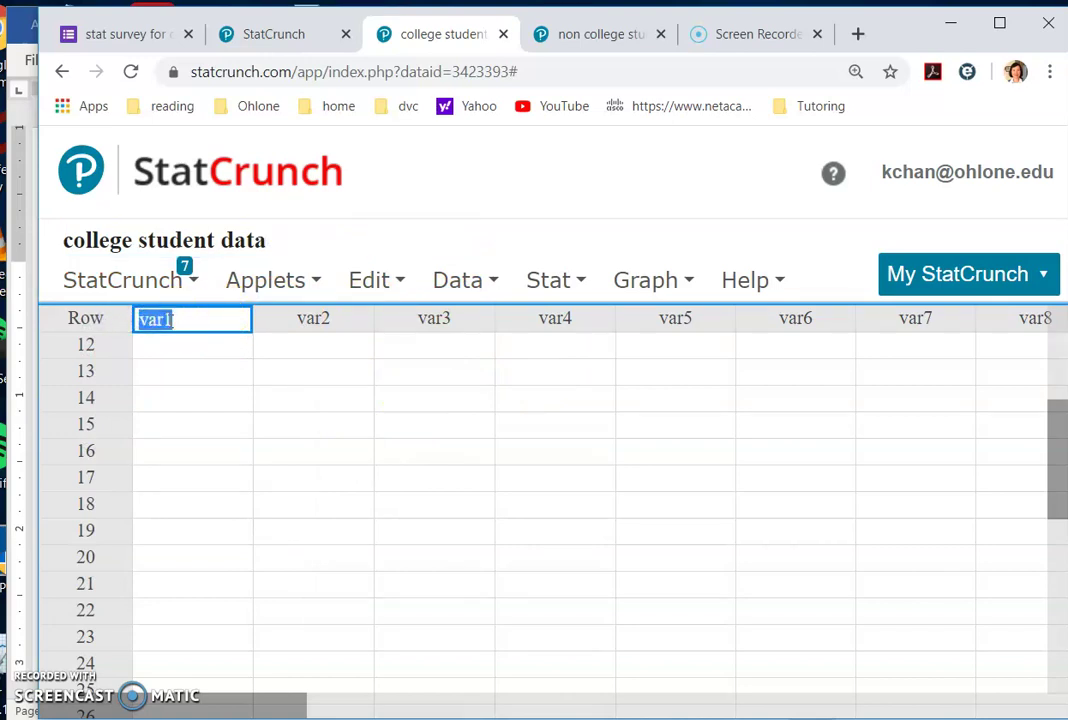
- Paste the copied college survey columns into the StatCrunch table
key(ctrl+v)
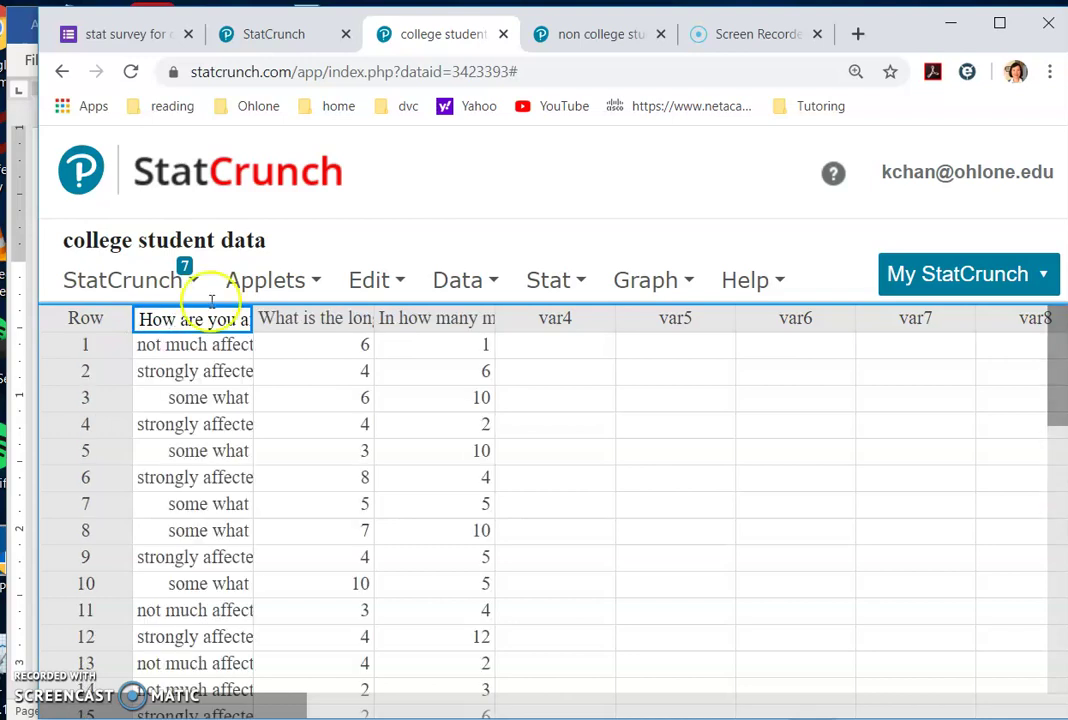
click(268, 283)
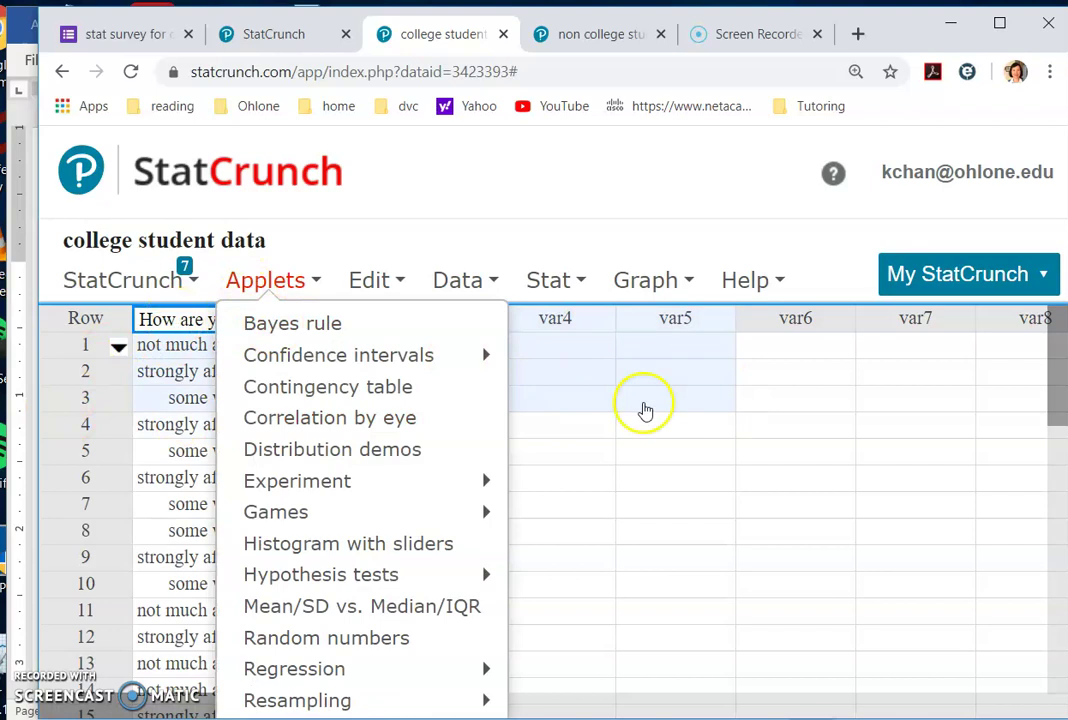
click(675, 478)
click(275, 290)
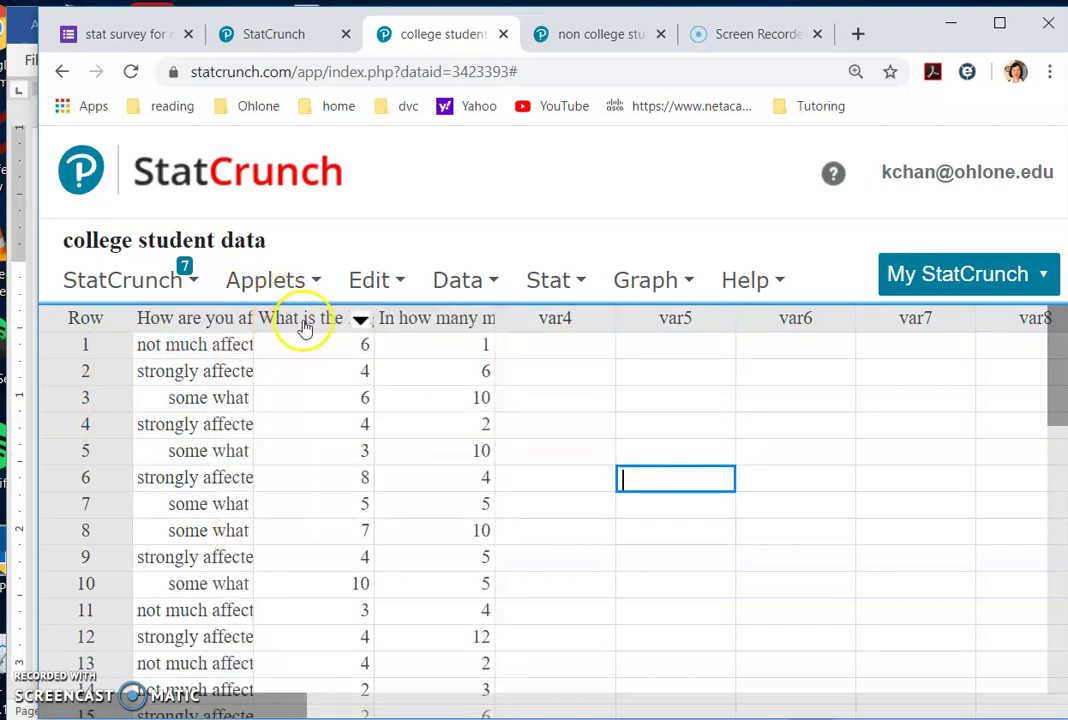
- Name the columns affected, stayhome time and lifted time (months)
click(190, 320)
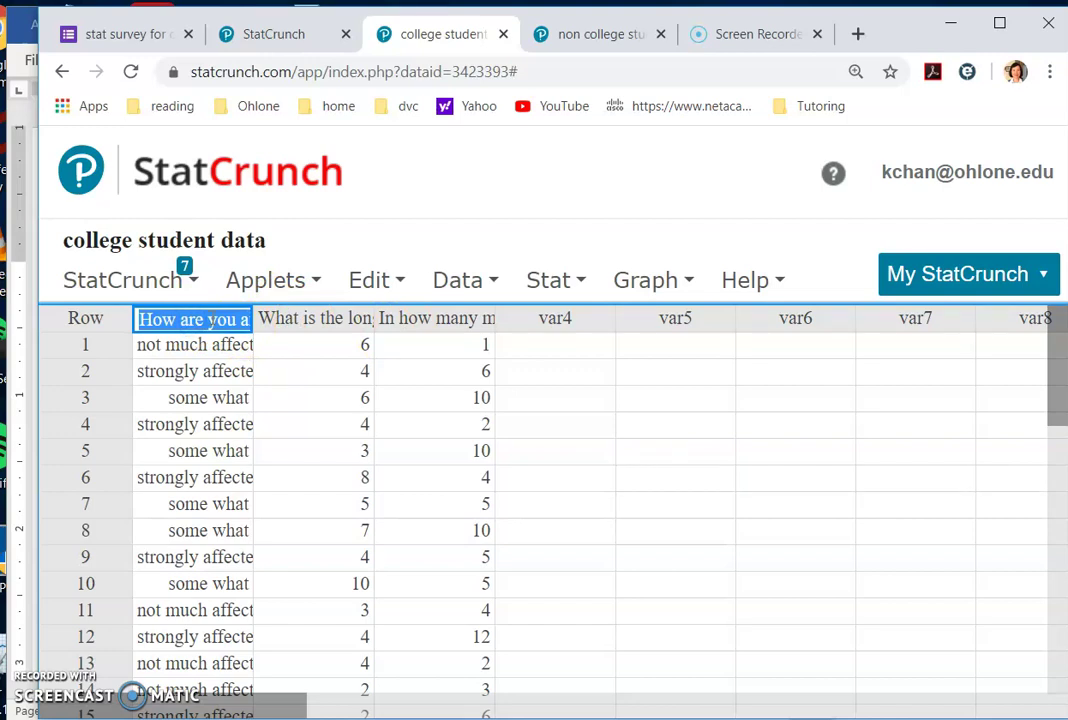
text(affected)
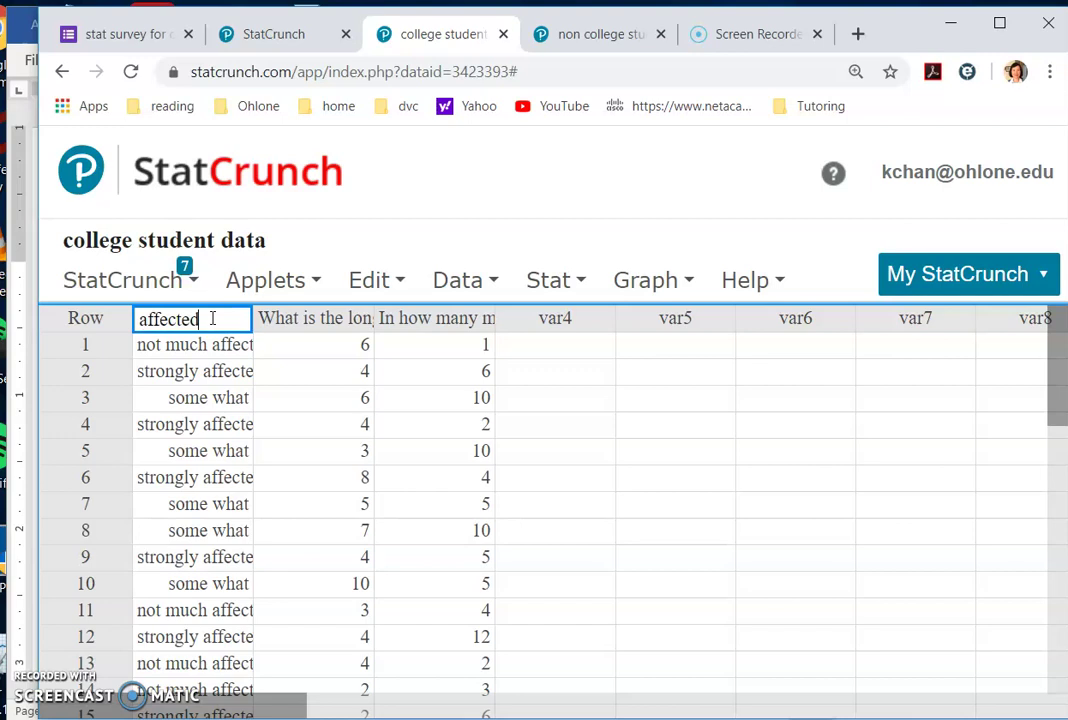
click(268, 279)
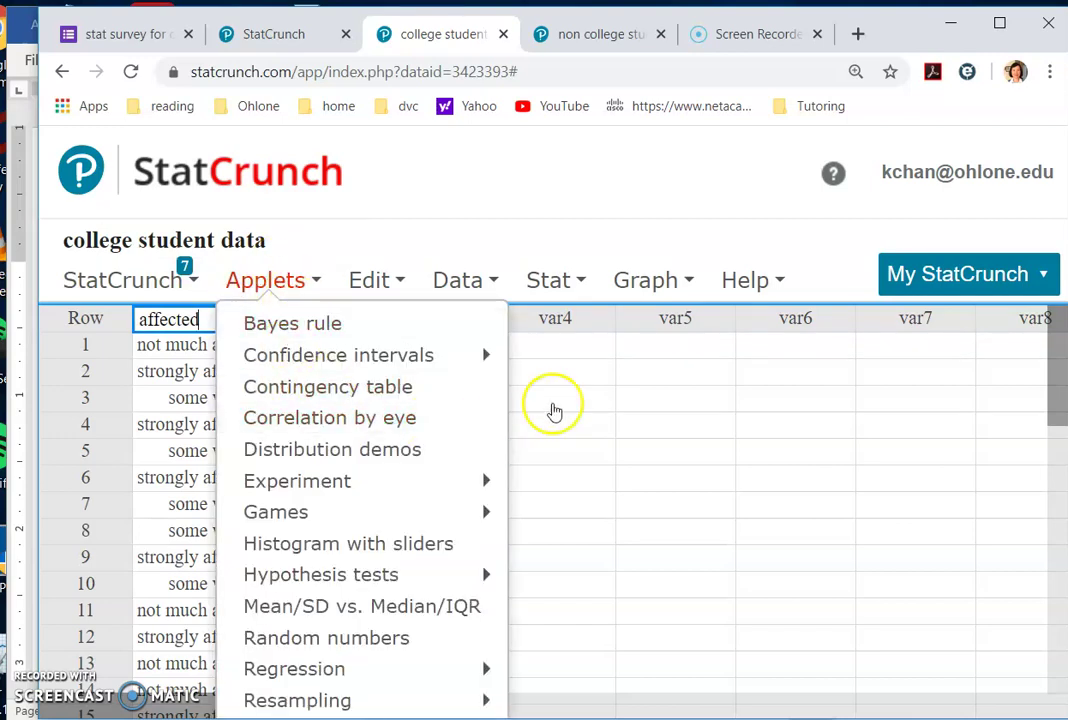
click(617, 402)
click(312, 318)
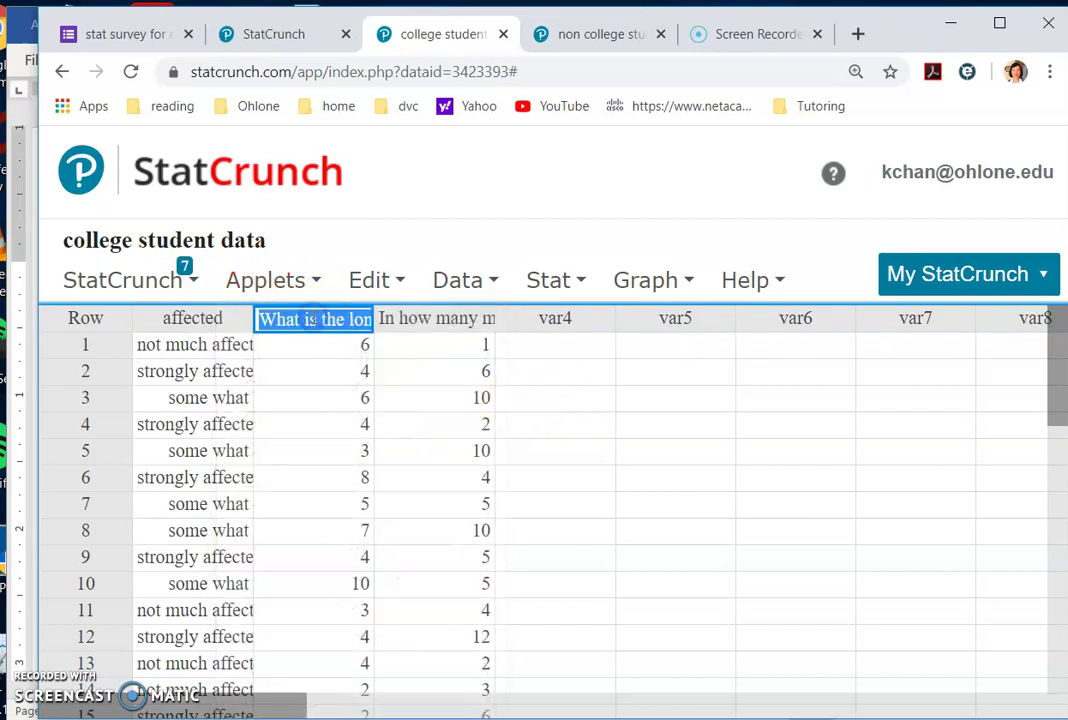
text(sty)
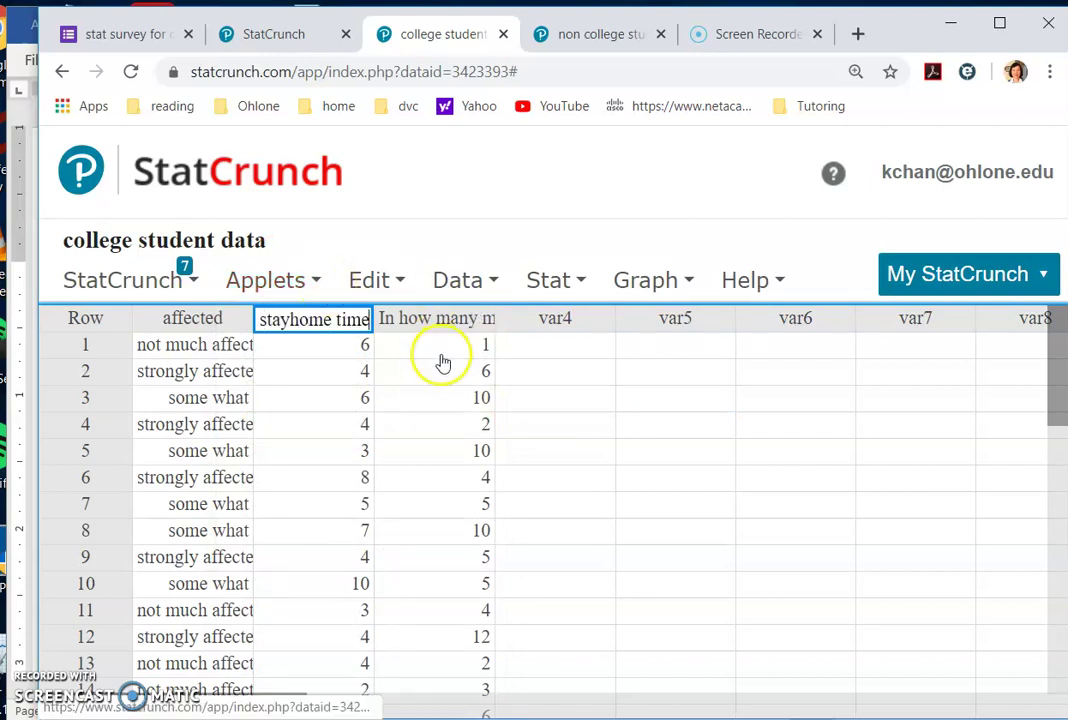
click(428, 320)
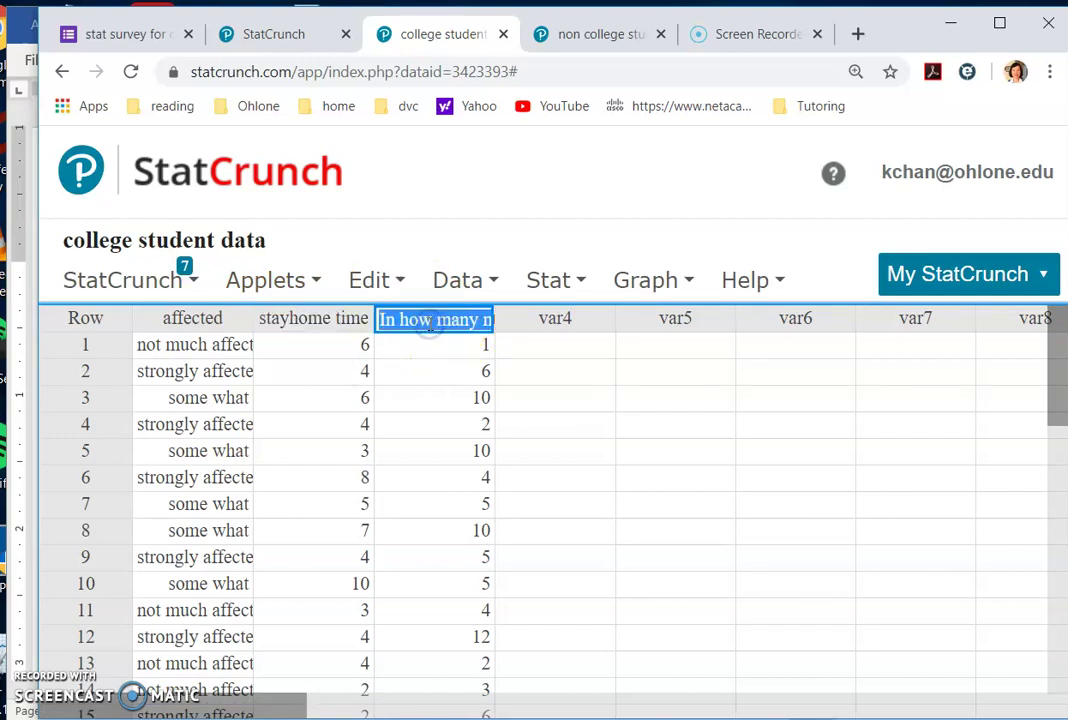
text(lifted)
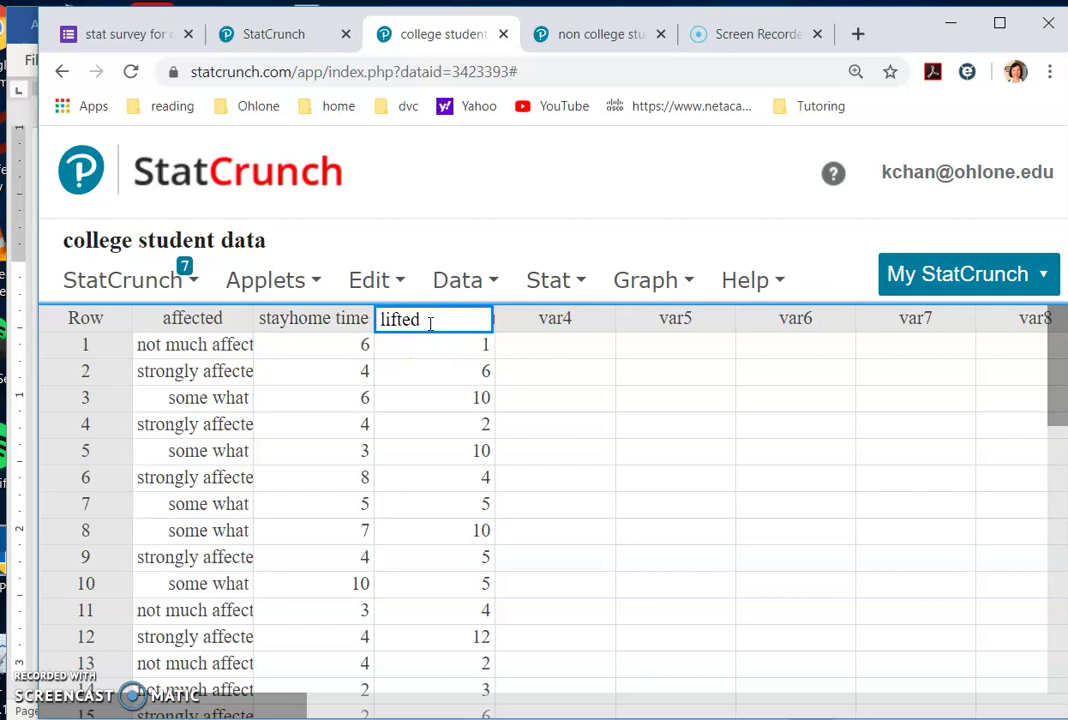
text( time (months))
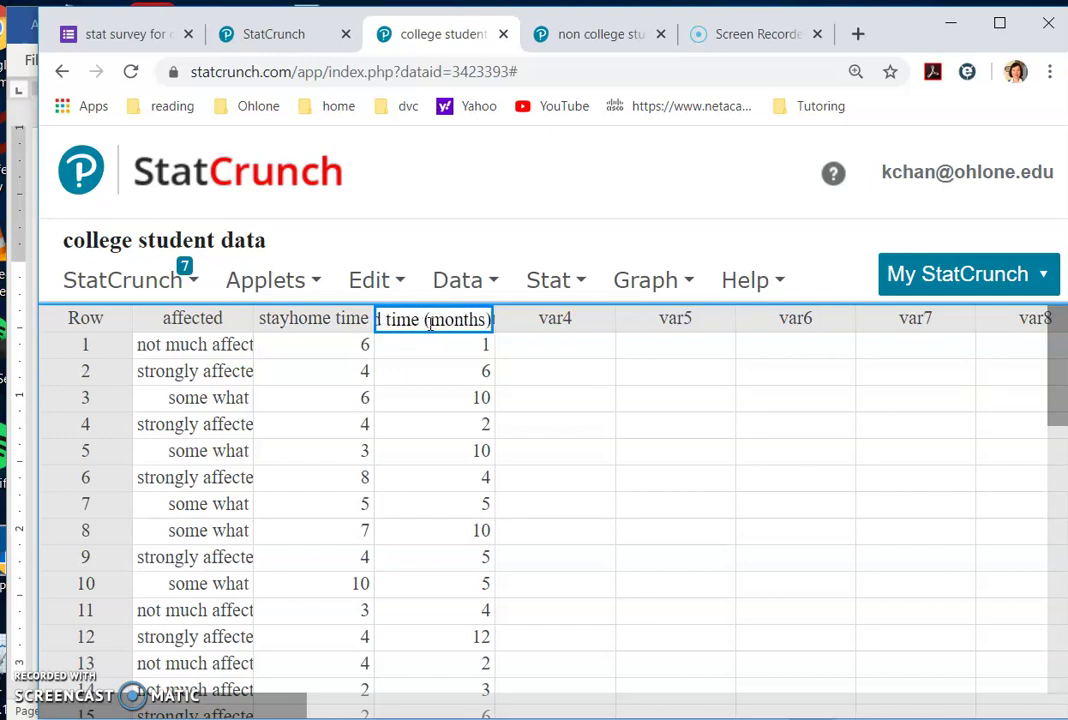
click(684, 451)
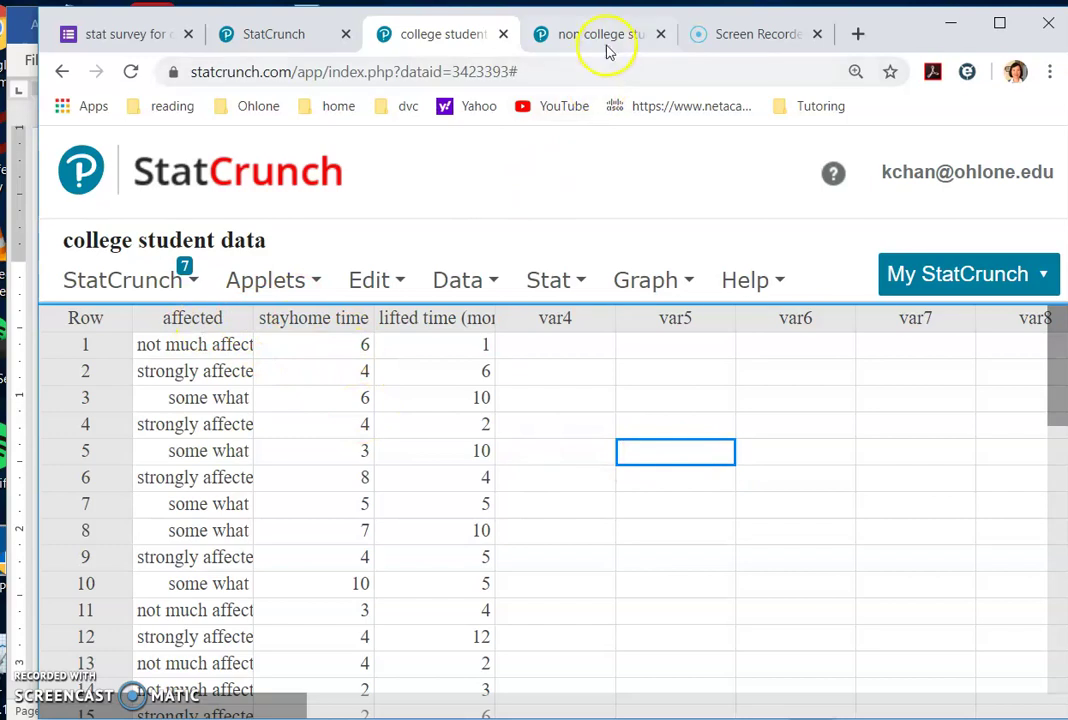
click(122, 34)
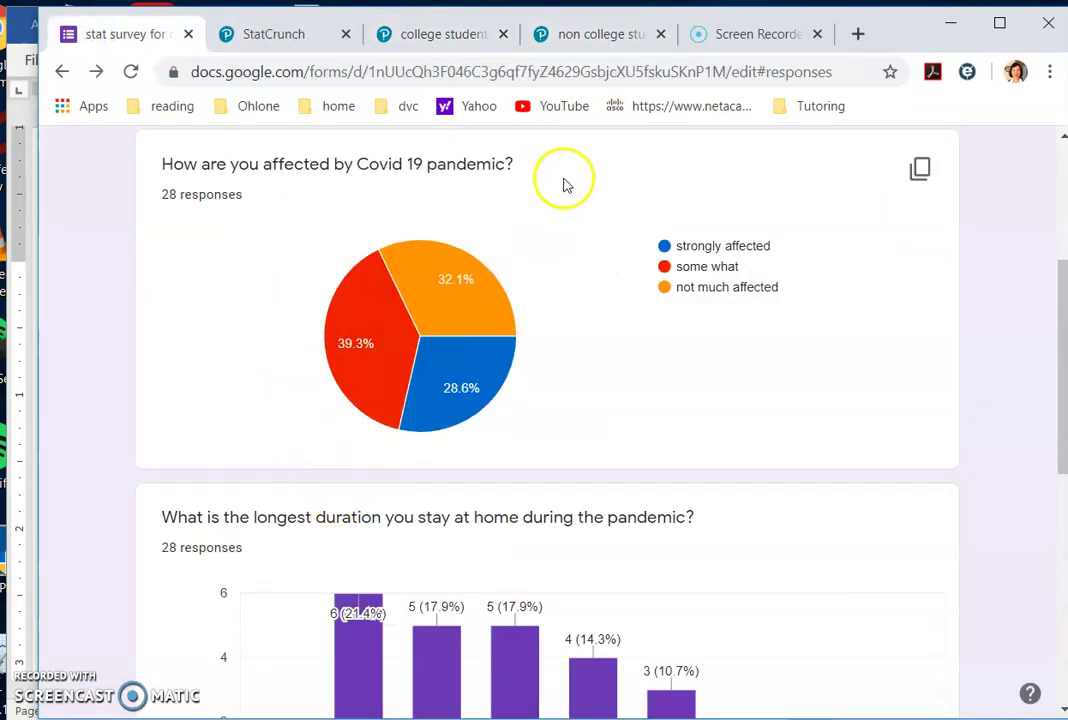
- Download the 22 responses of the Stat survey for adults (not in college) as a CSV
scroll(510, 173, up, 3)
click(88, 168)
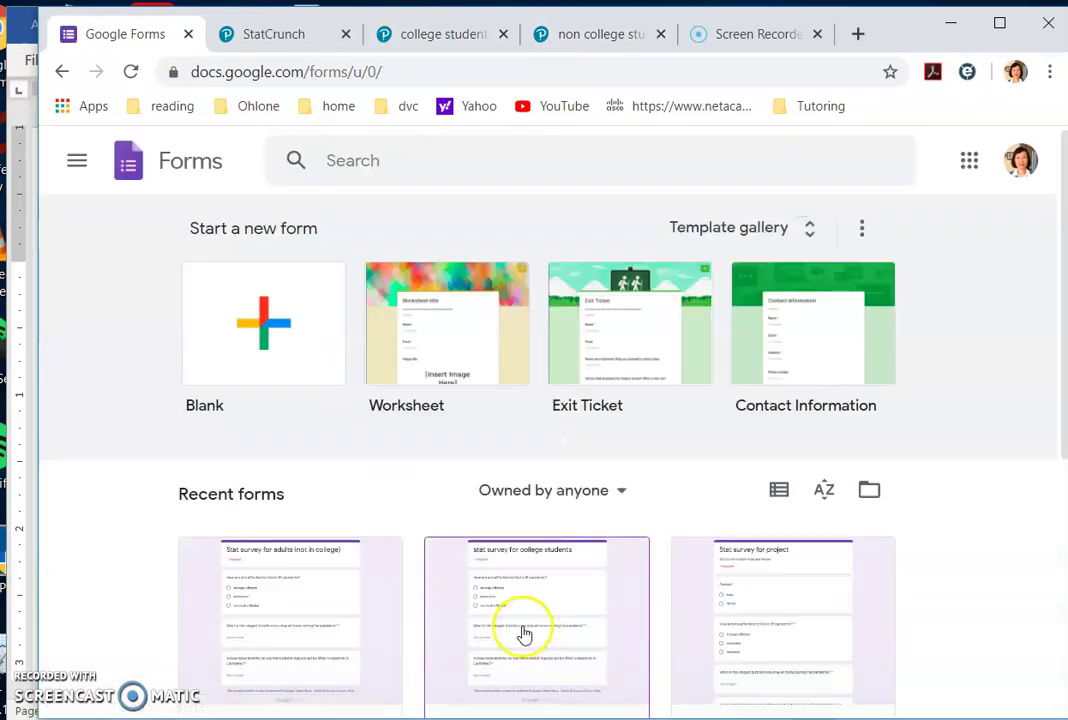
click(322, 605)
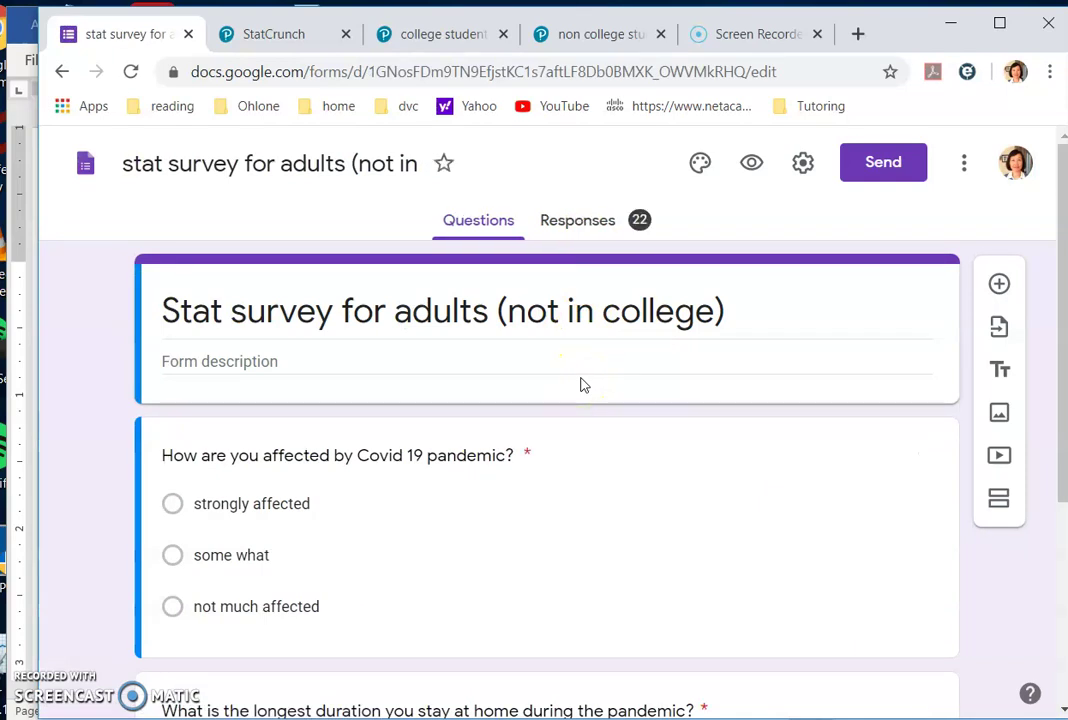
click(586, 224)
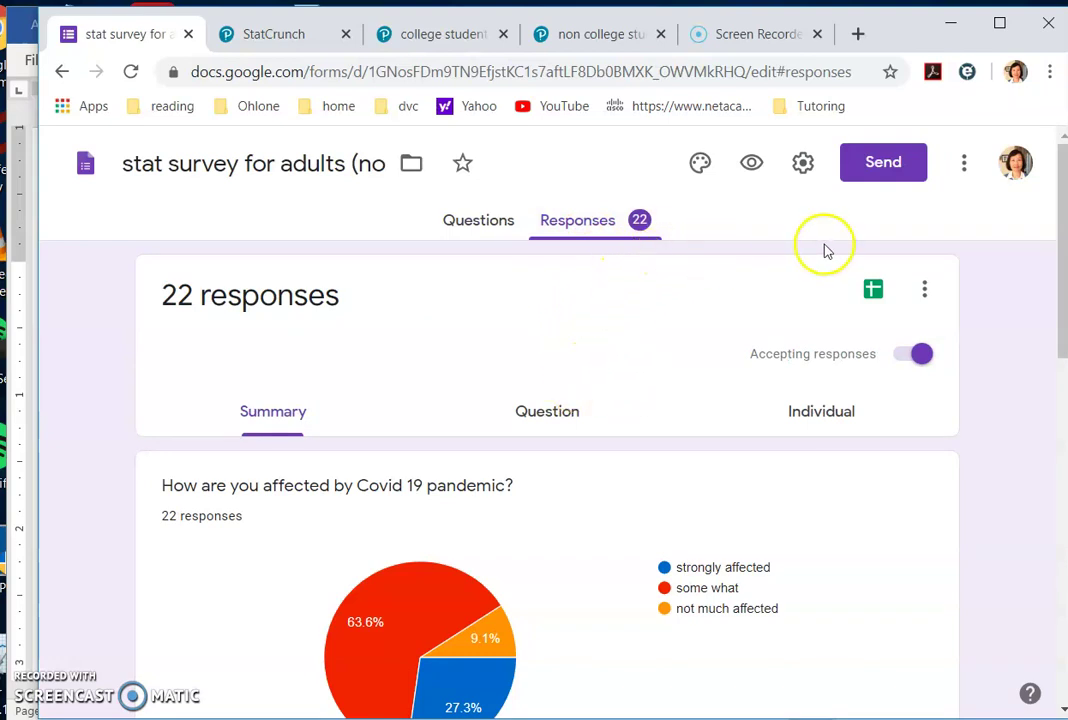
click(932, 296)
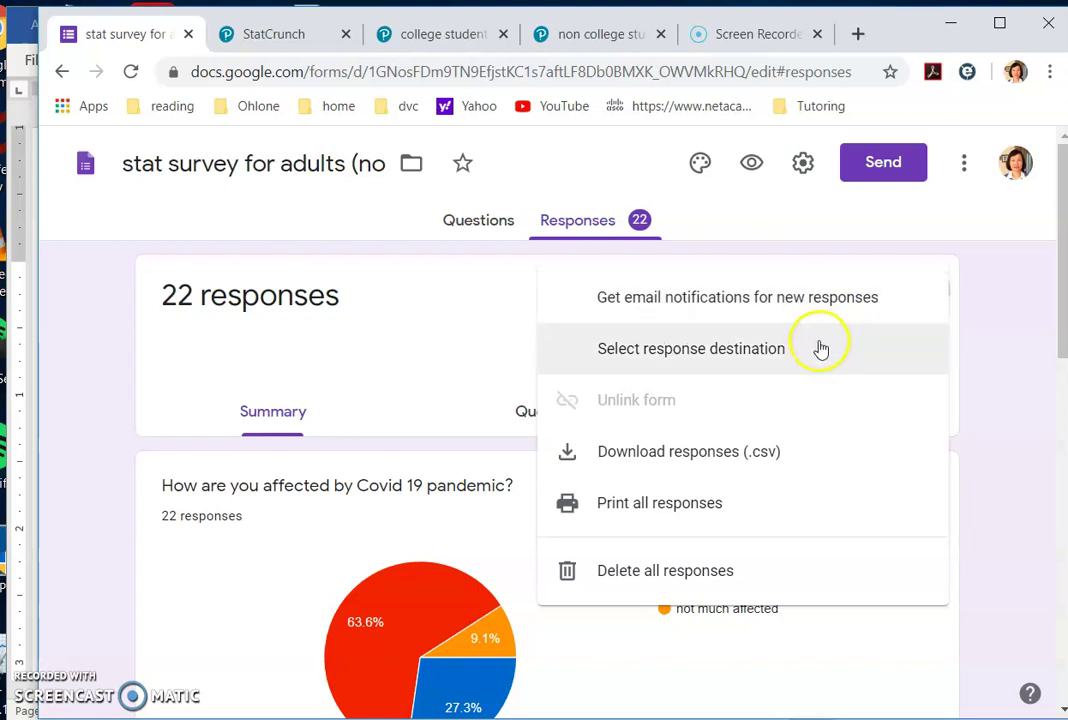
click(763, 463)
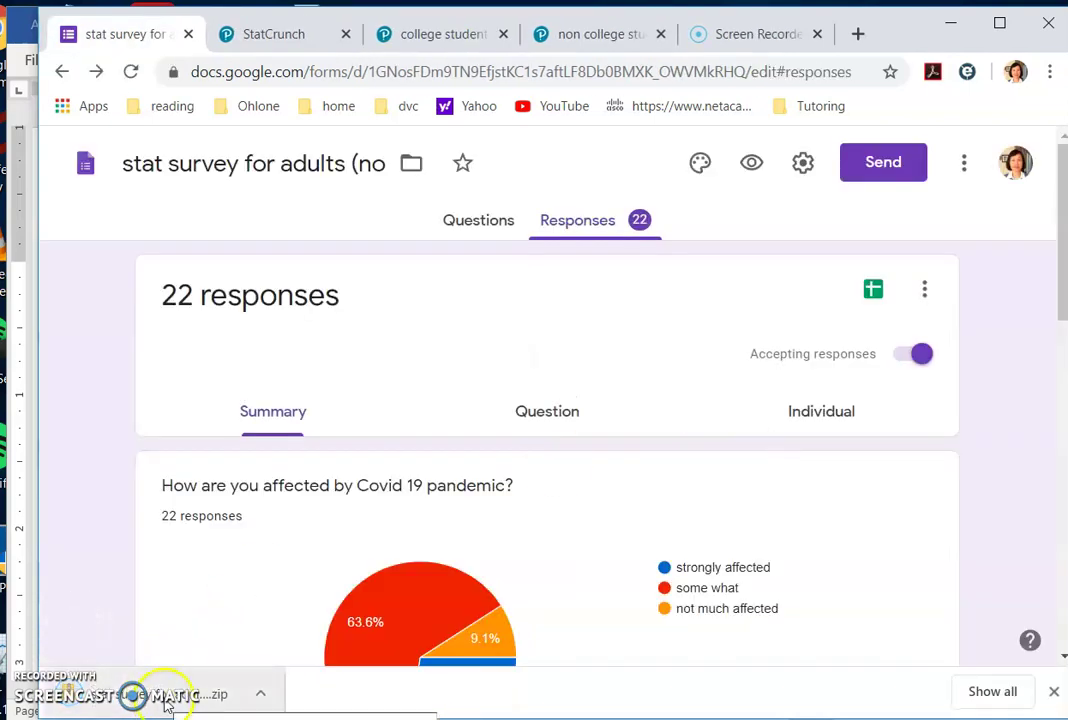
- Open the downloaded zip and select the adults survey CSV inside it
click(165, 700)
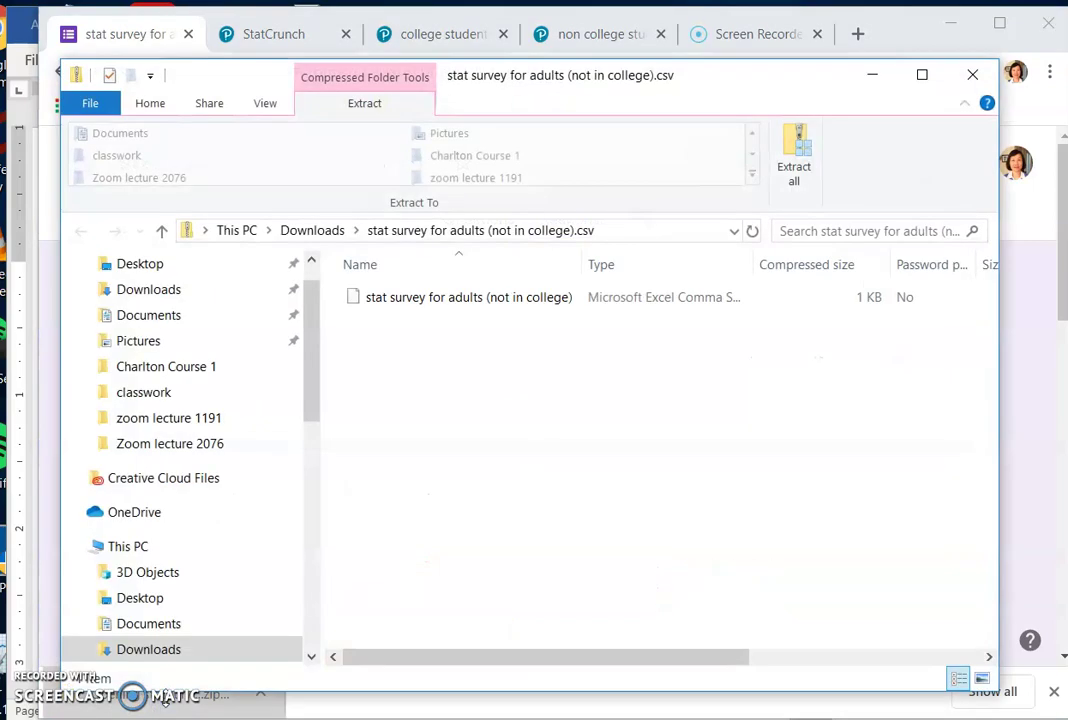
click(518, 298)
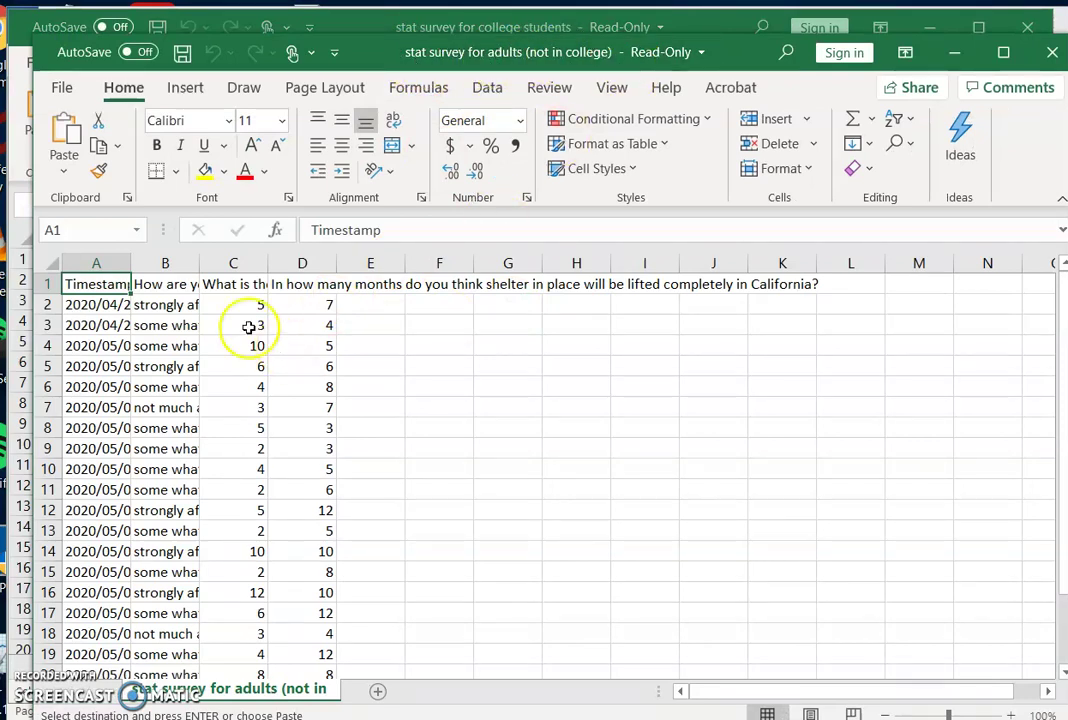
- Copy columns B–D of the adults' answers, all 23 rows including headers
drag(158, 288, 287, 610)
right_click(275, 571)
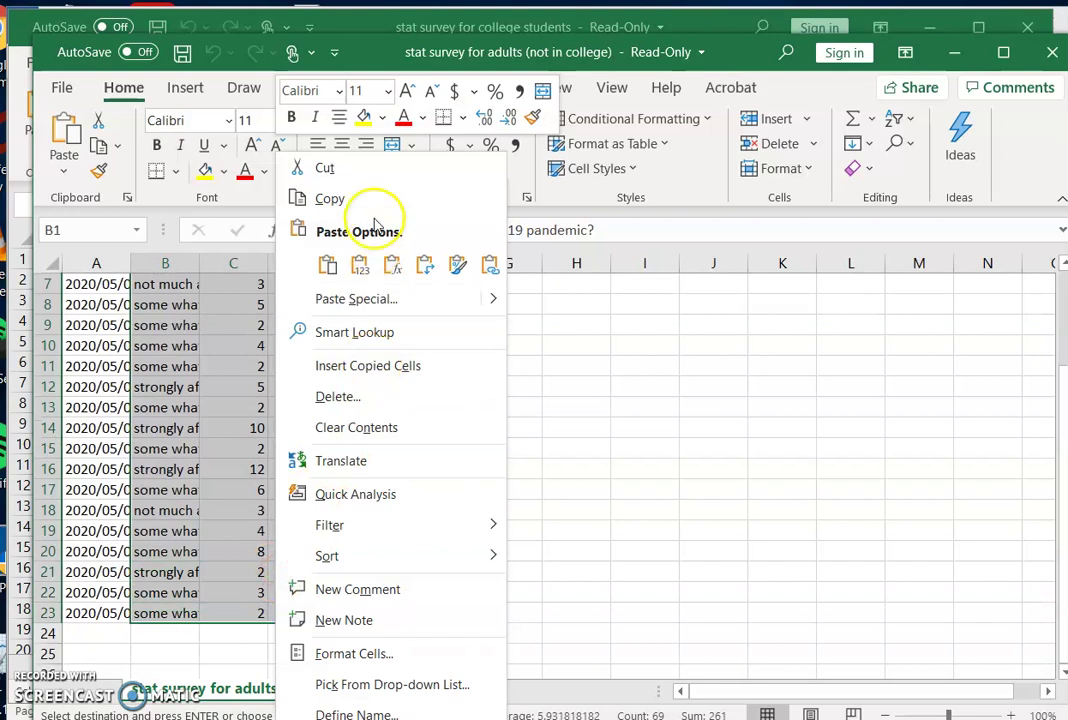
click(353, 198)
scroll(422, 489, up, 2)
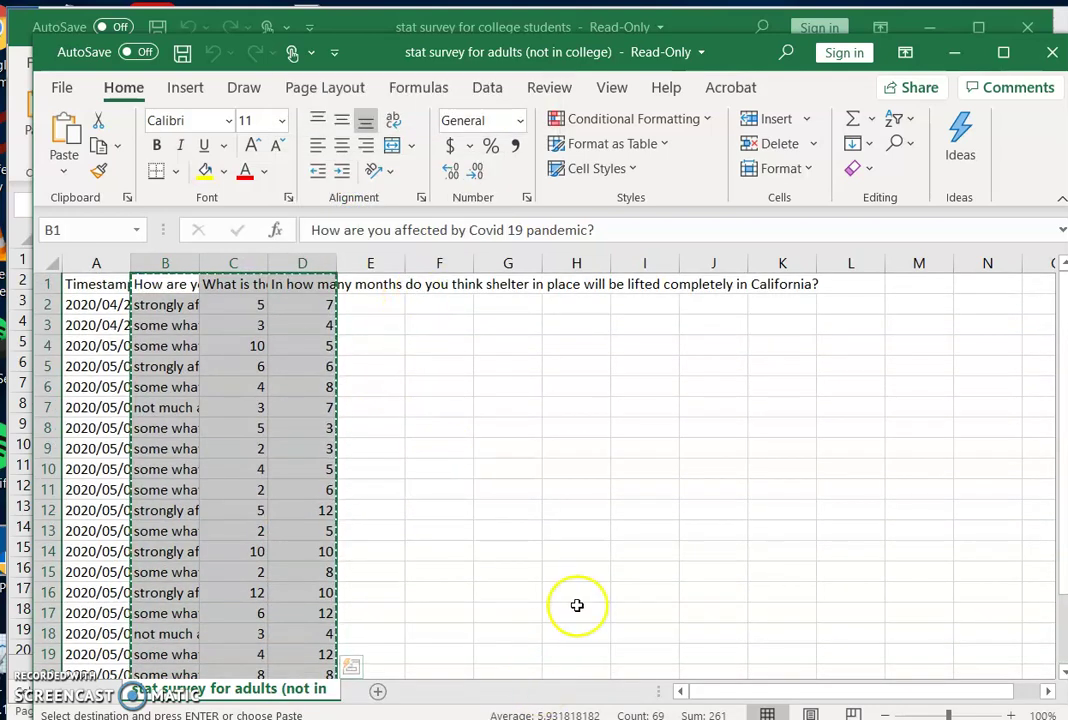
- Paste the adults' survey columns into the non college student data table
key(alt+Tab)
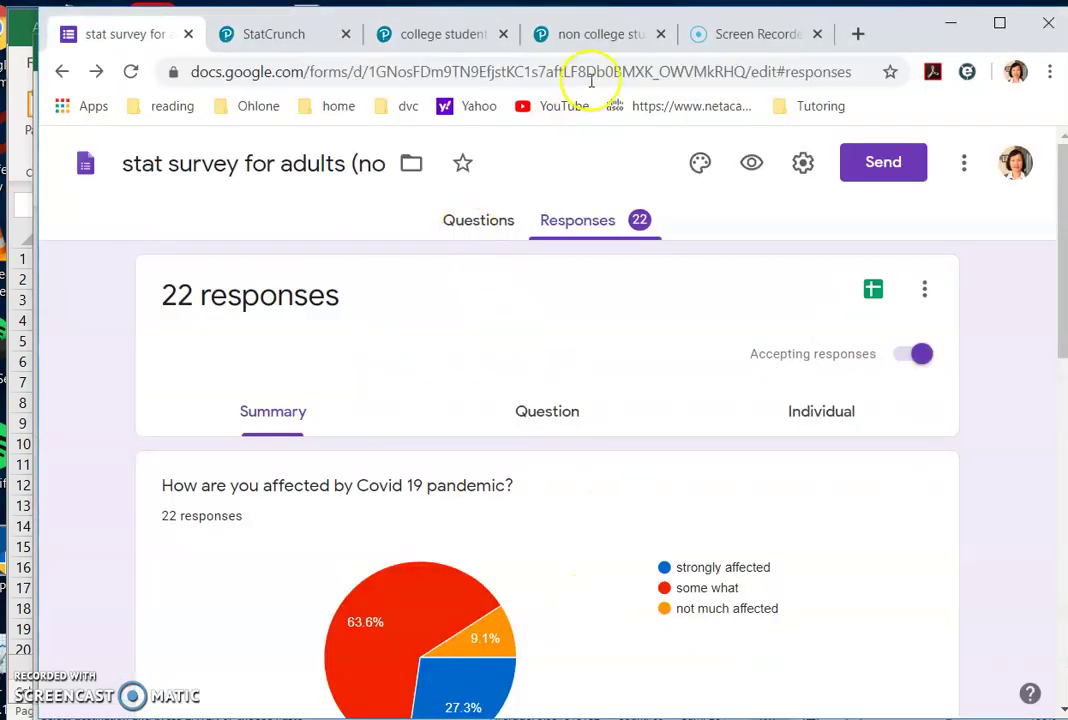
click(578, 38)
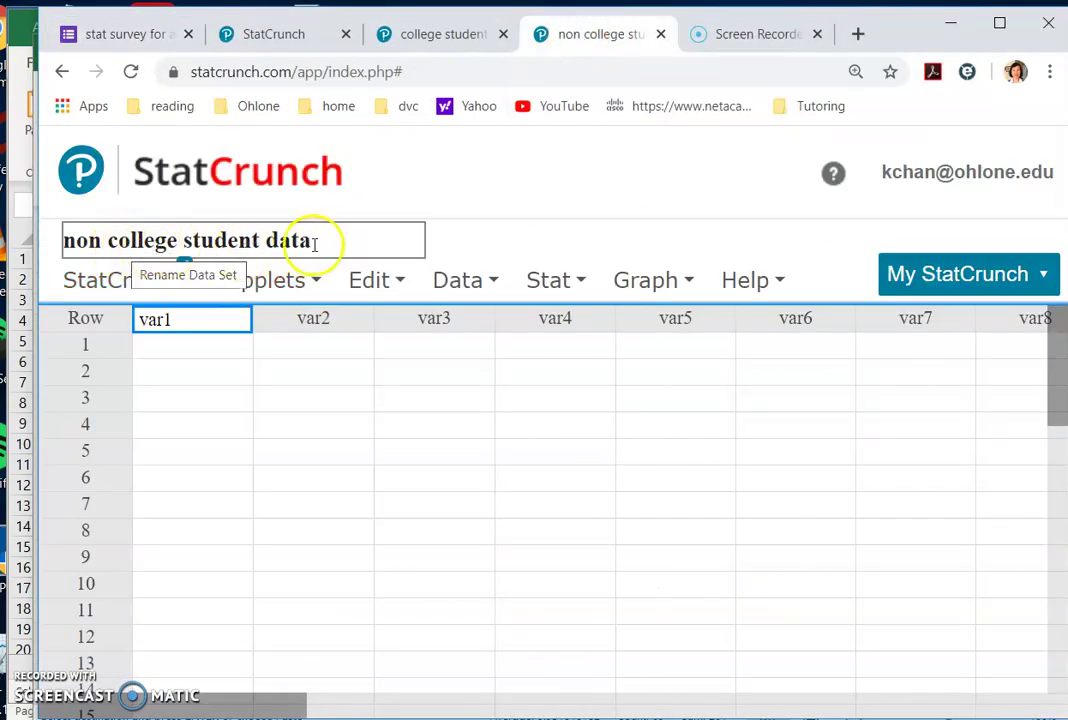
click(119, 280)
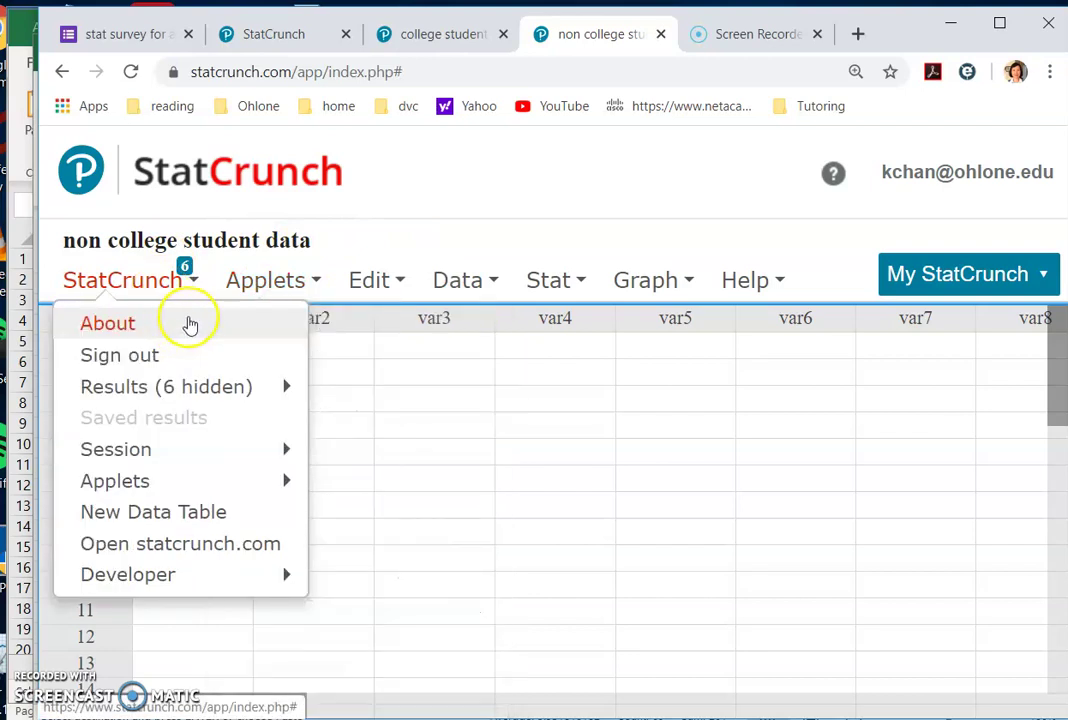
click(346, 355)
click(211, 318)
key(ctrl+v)
click(243, 272)
mouse_move(203, 275)
click(628, 393)
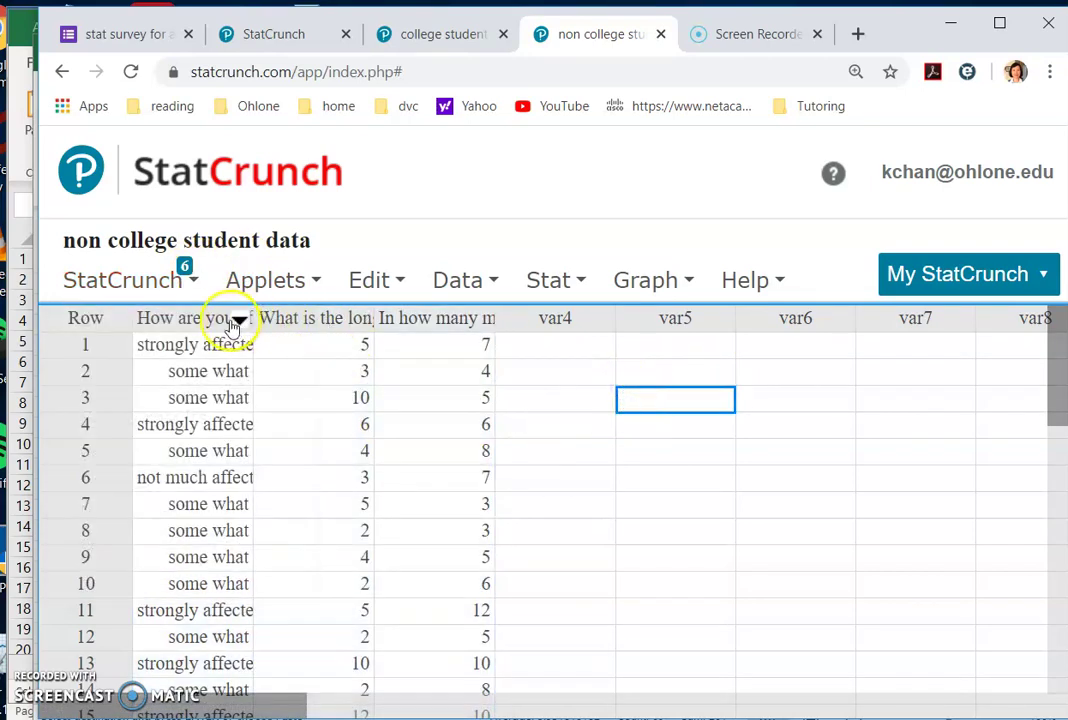
- Name the columns affected, stayhome time and lifted time (months)
click(238, 318)
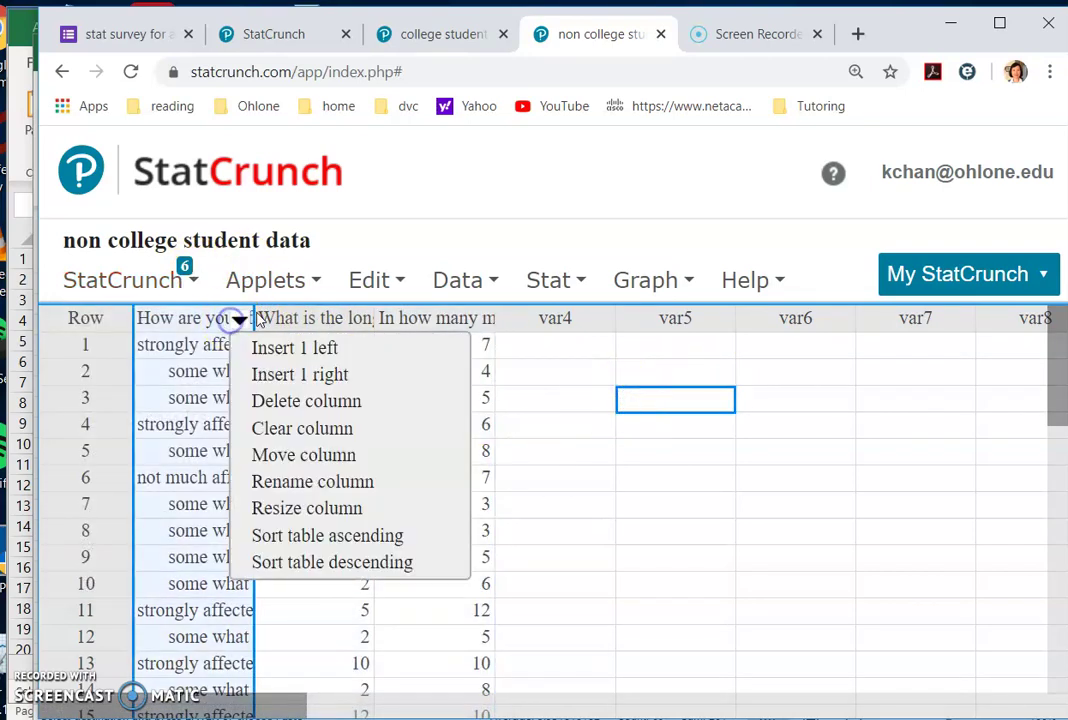
click(187, 316)
click(188, 318)
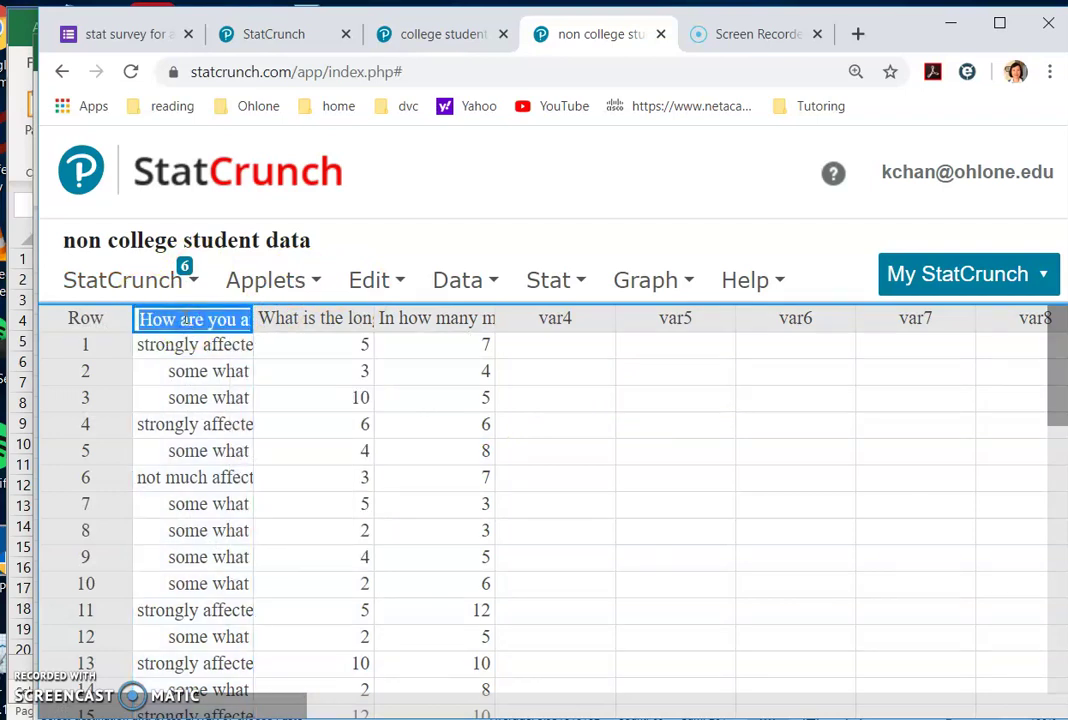
text(affected)
key(Tab)
text(sta)
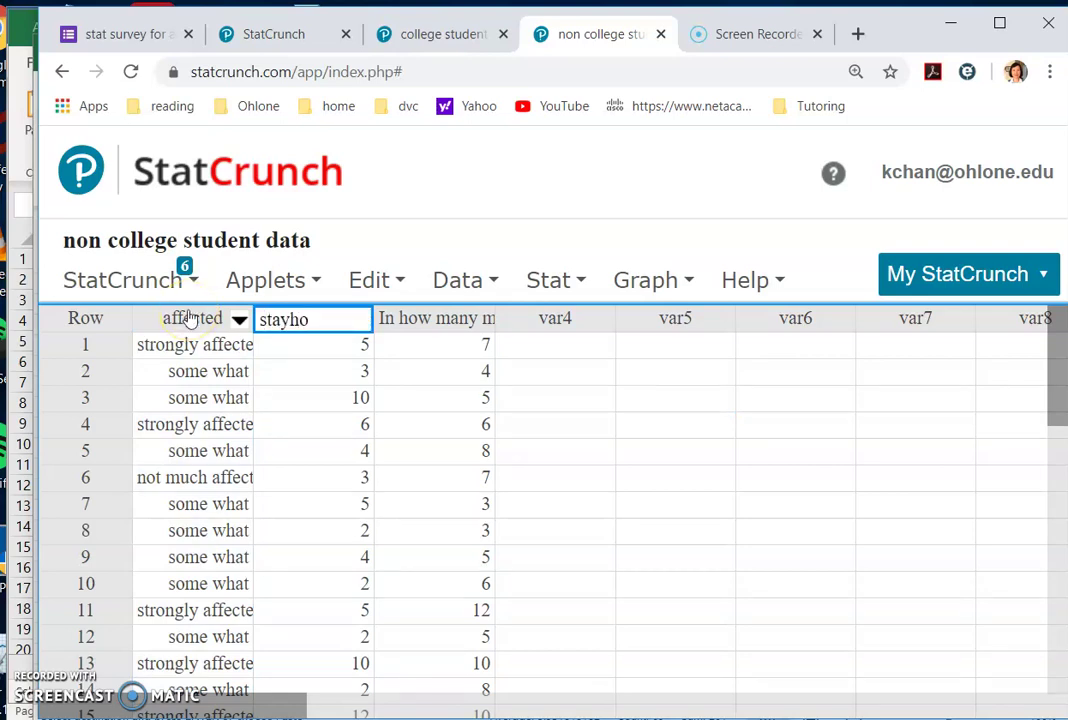
key(Tab)
text(li)
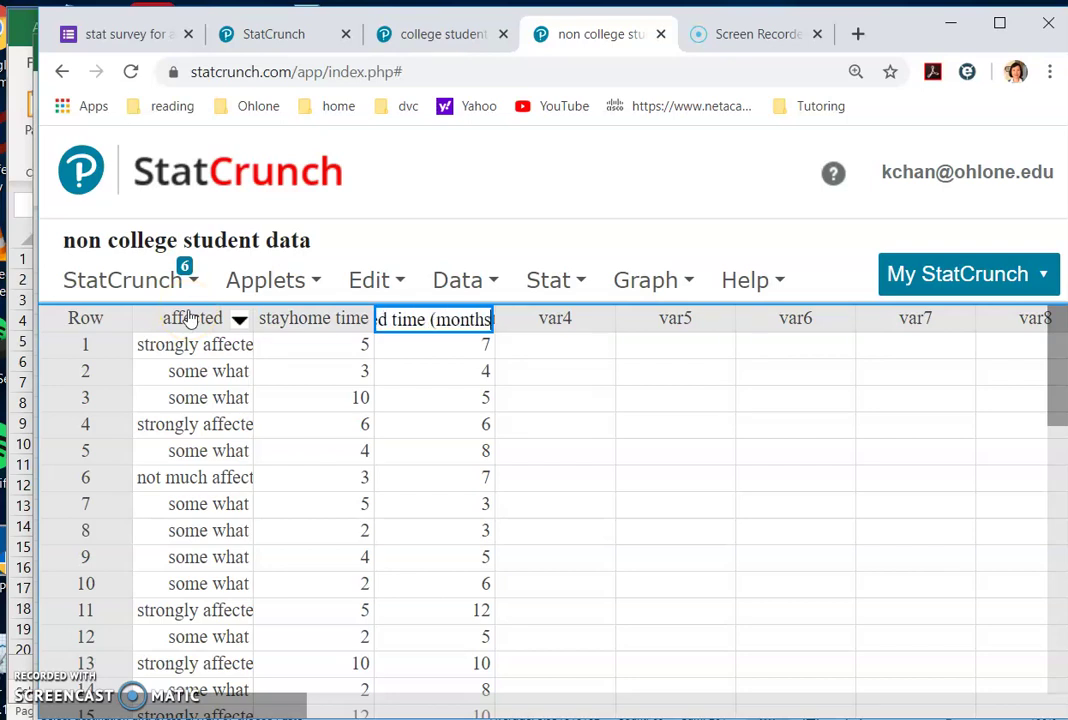
click(252, 279)
click(709, 456)
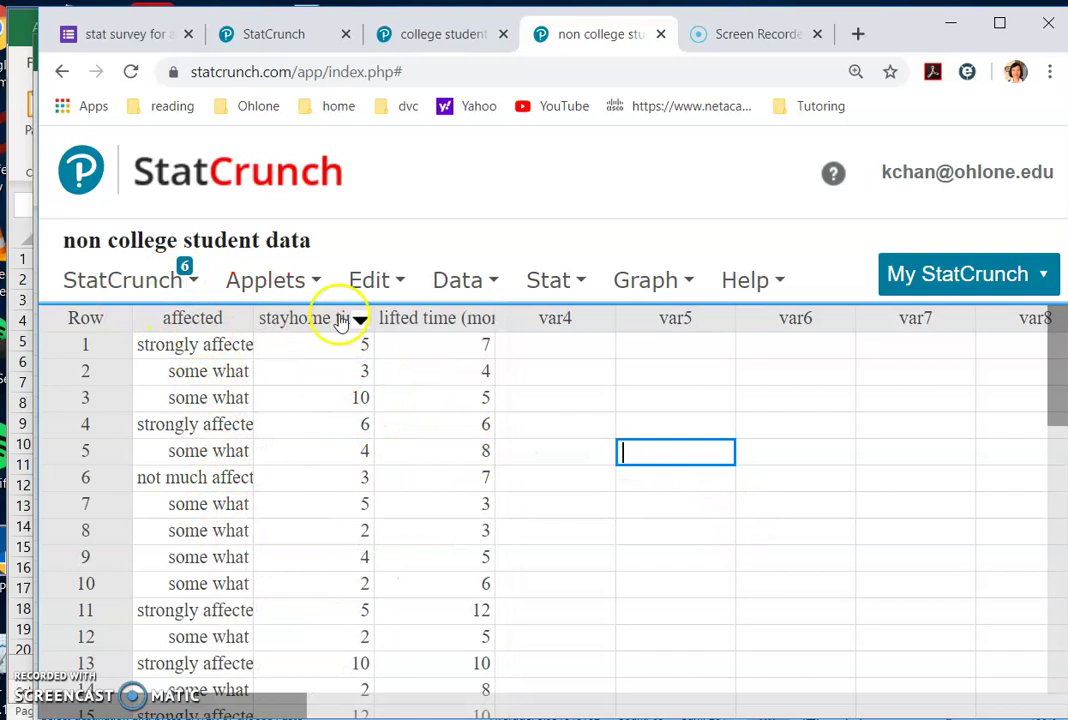
- Switch to the college student data table in StatCrunch
click(300, 282)
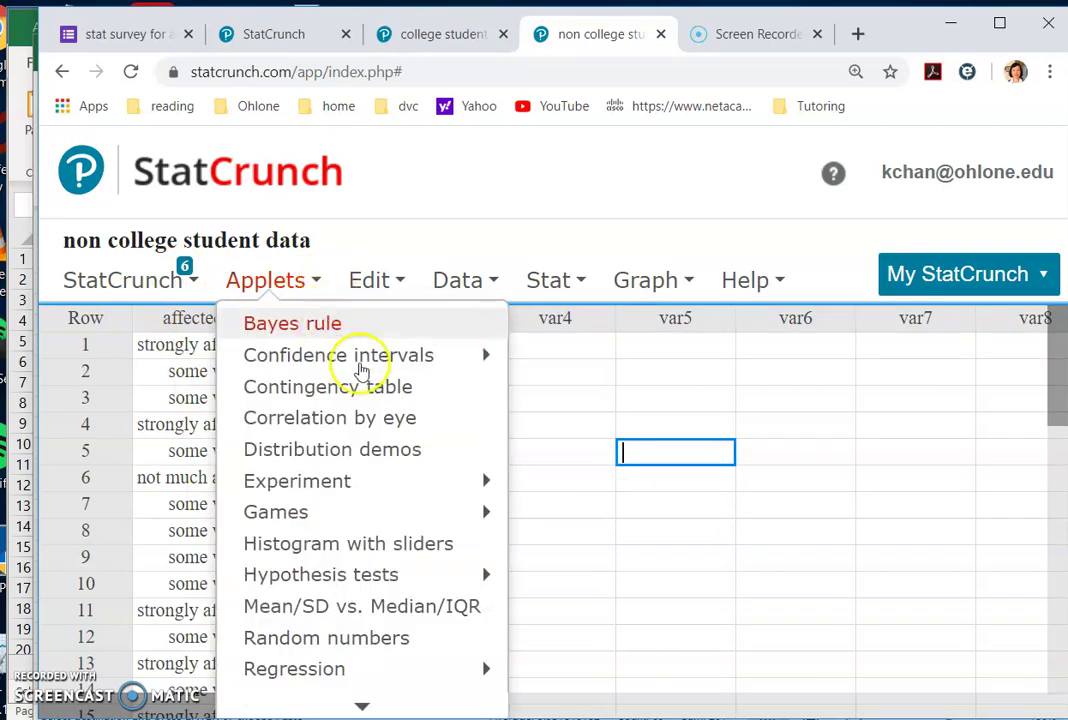
click(452, 40)
click(587, 45)
click(452, 35)
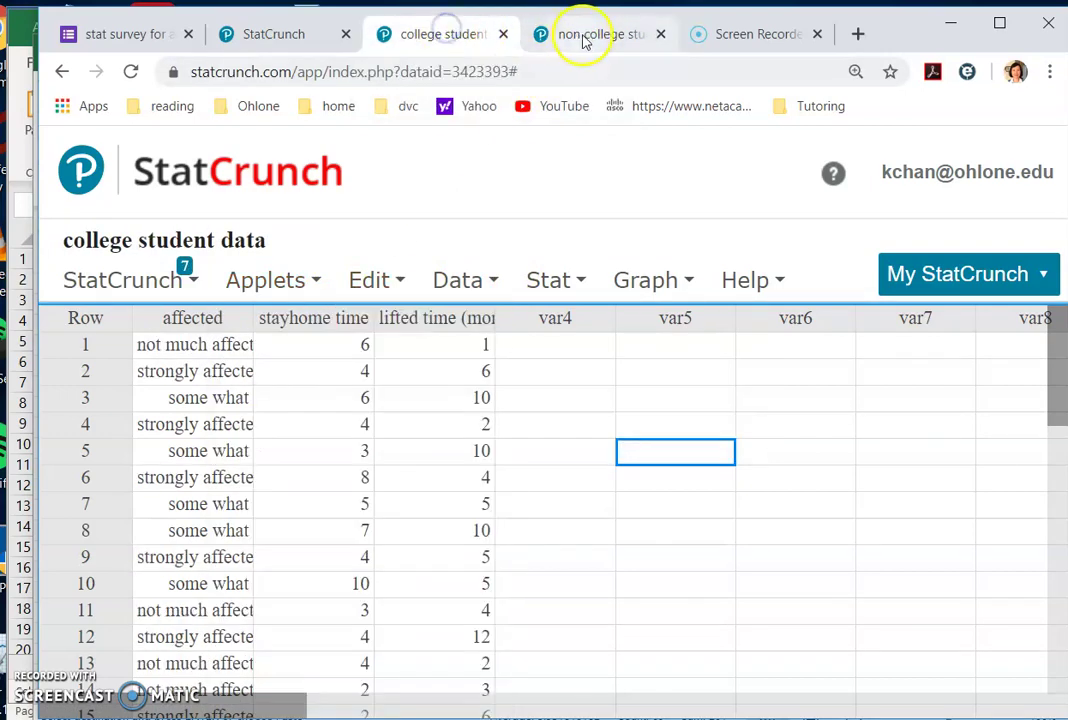
click(586, 40)
click(455, 35)
- Browse the Stat menus and bring up the Graph > Bar Plot choices
click(586, 277)
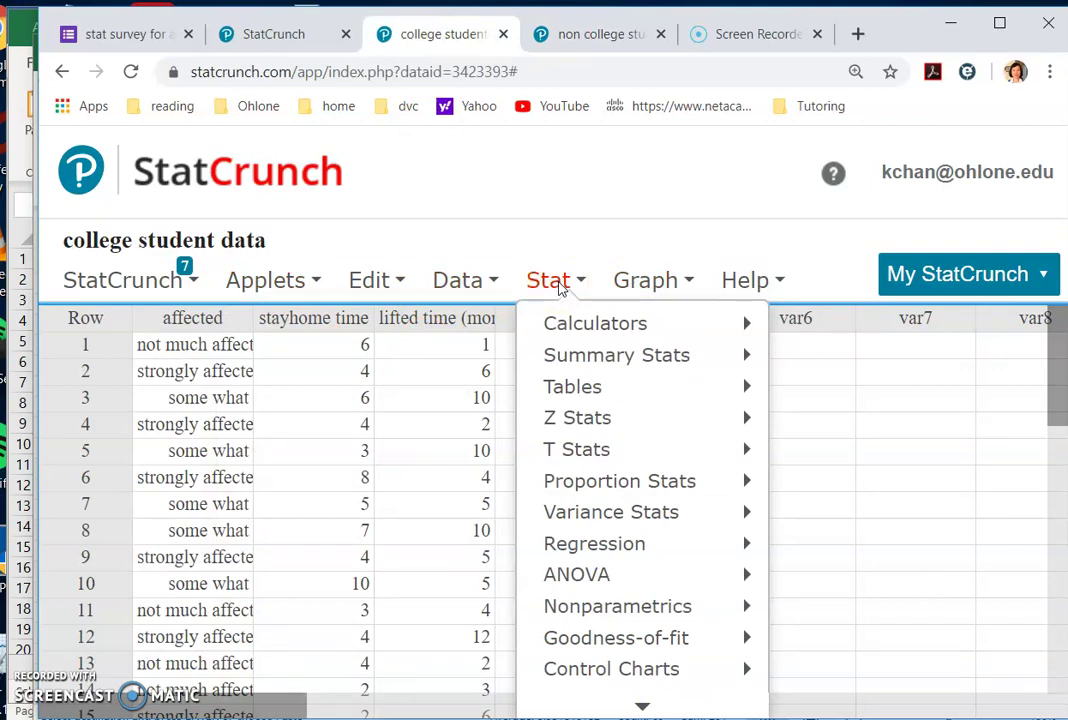
click(588, 290)
click(602, 360)
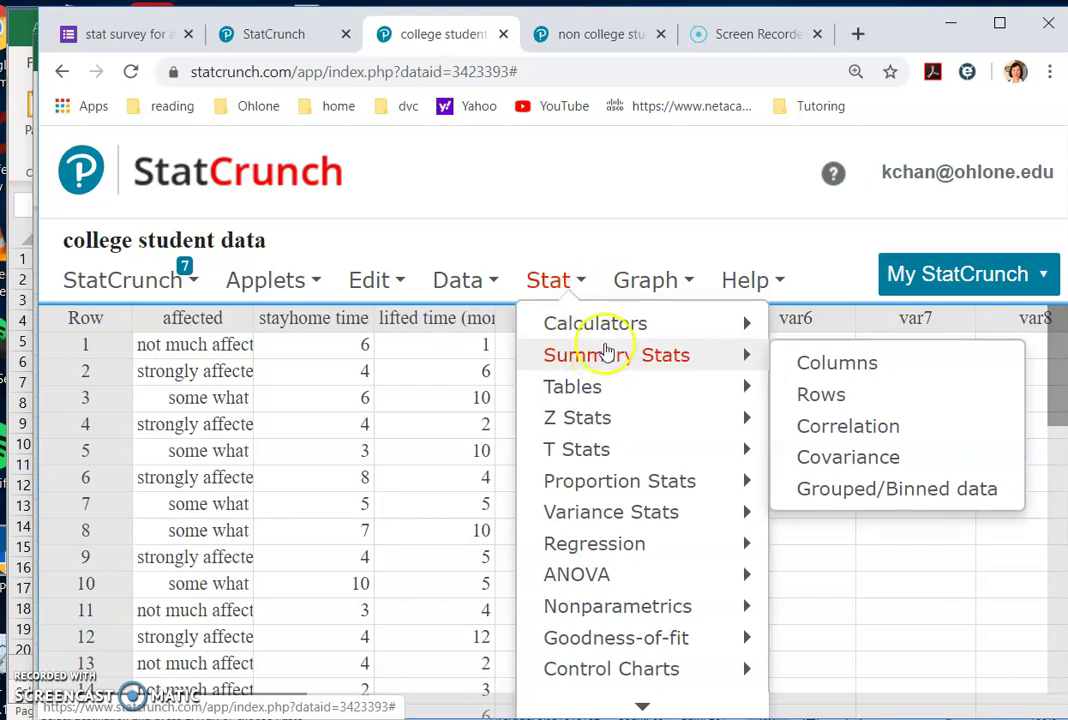
click(612, 336)
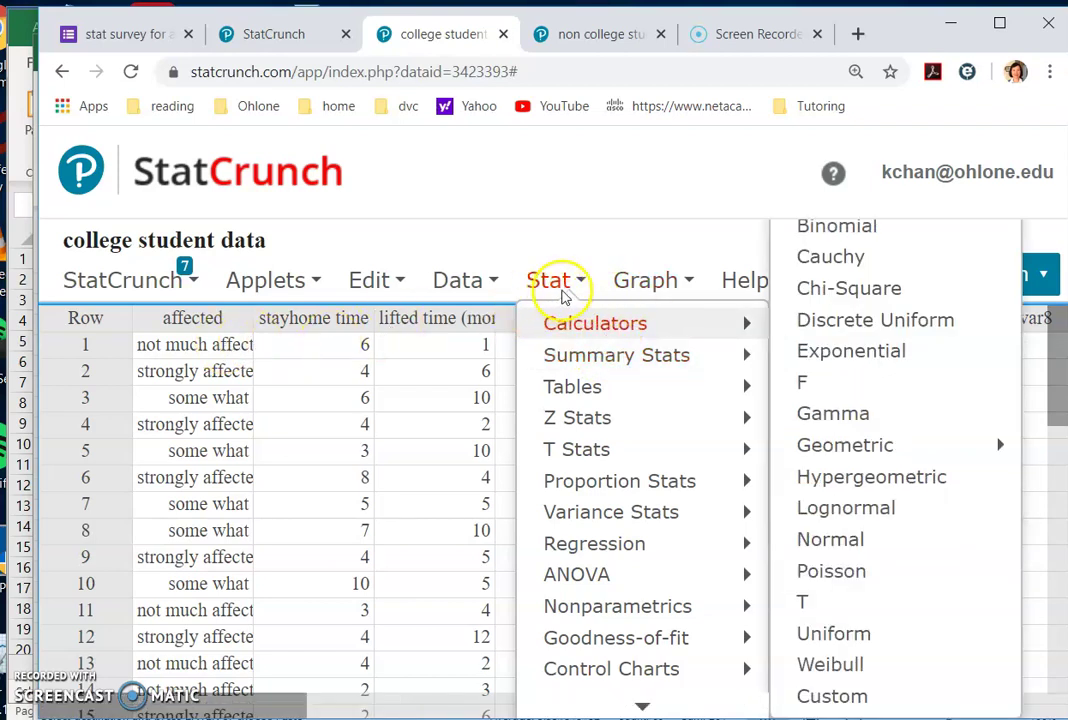
click(622, 288)
click(668, 325)
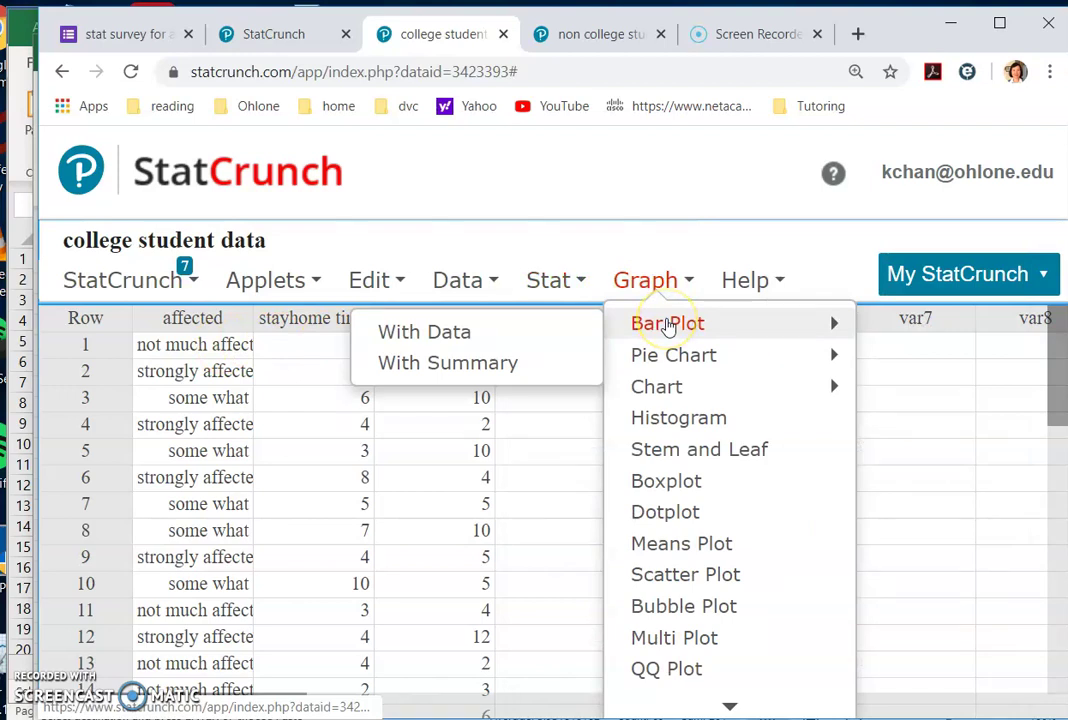
- Plot the affected column as a bar graph titled 'Bar Graph for College students affected by Covid 19' (frequencies 9, 11, 8)
click(548, 323)
click(330, 242)
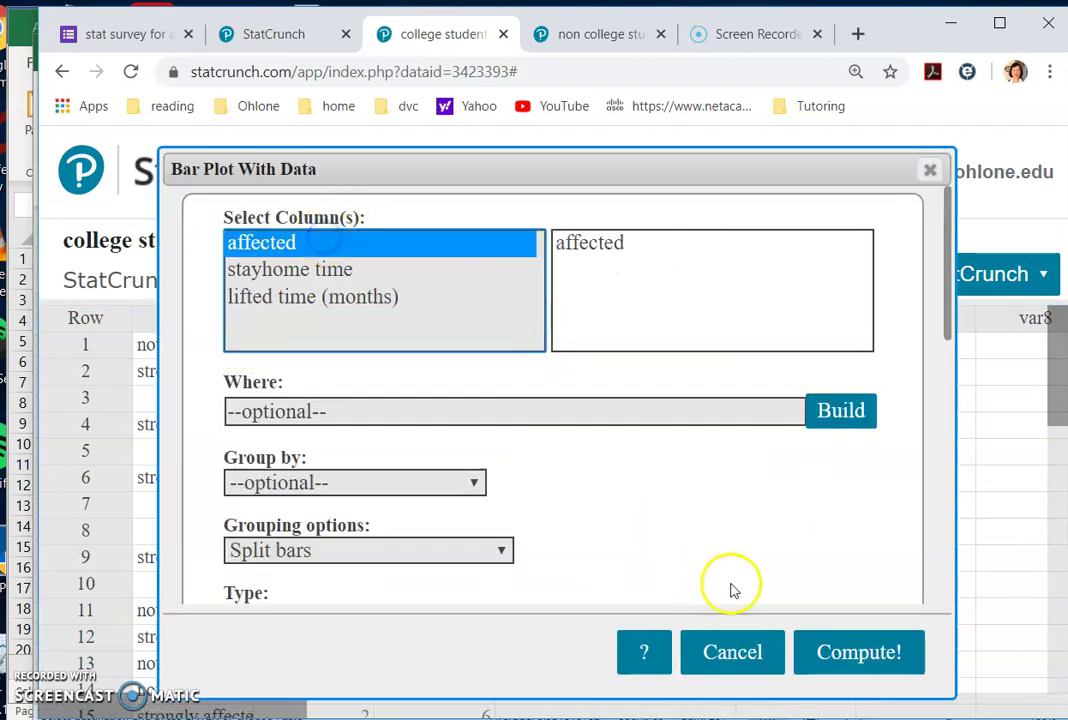
scroll(648, 515, down, 3)
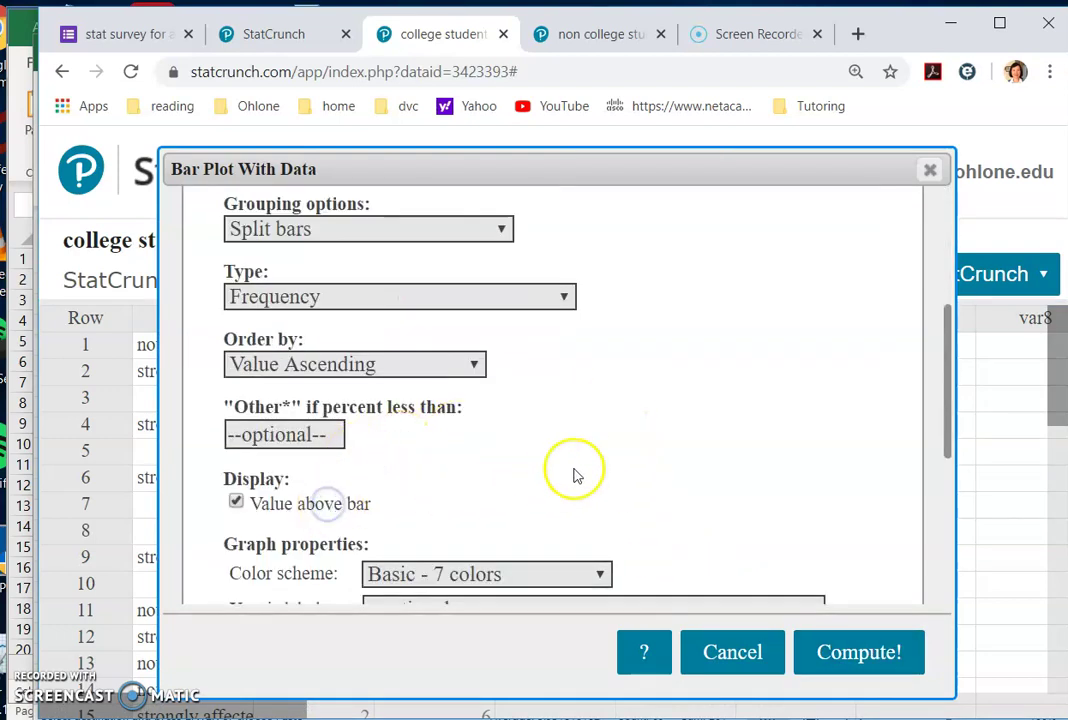
scroll(575, 472, down, 2)
click(470, 474)
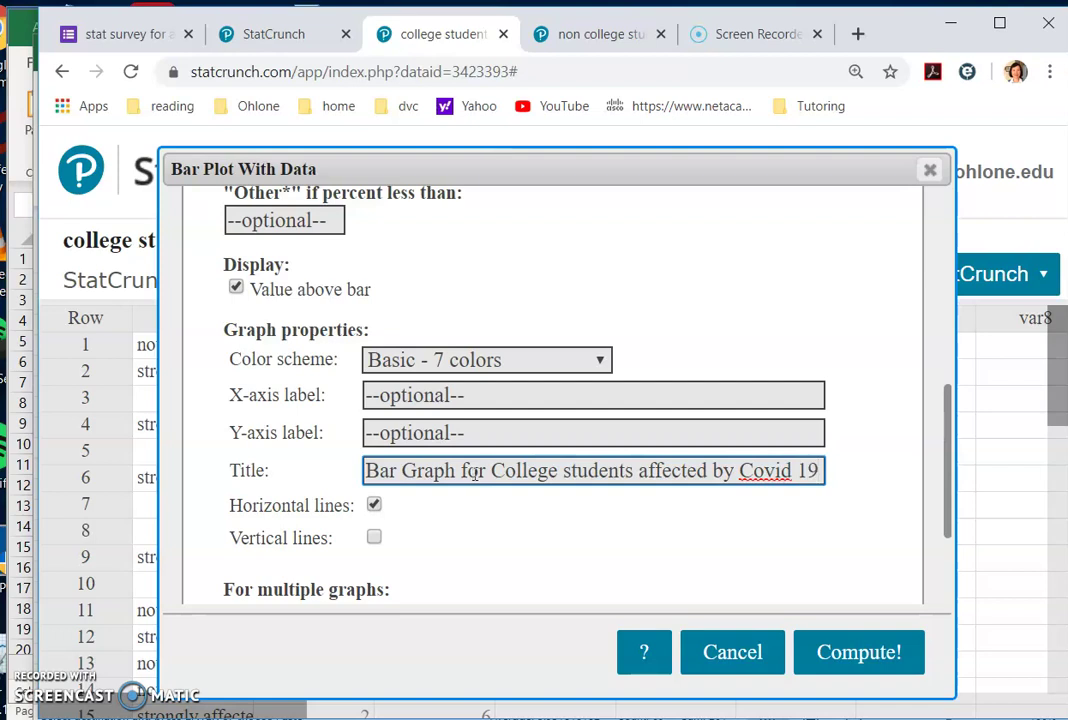
click(870, 652)
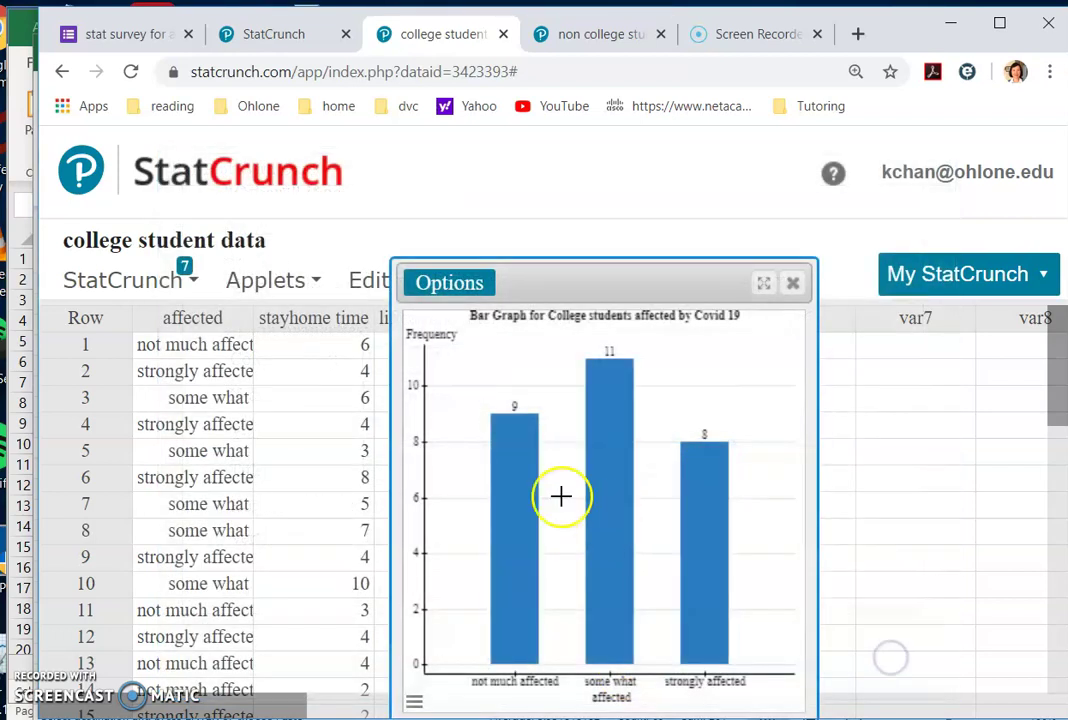
drag(664, 285, 735, 182)
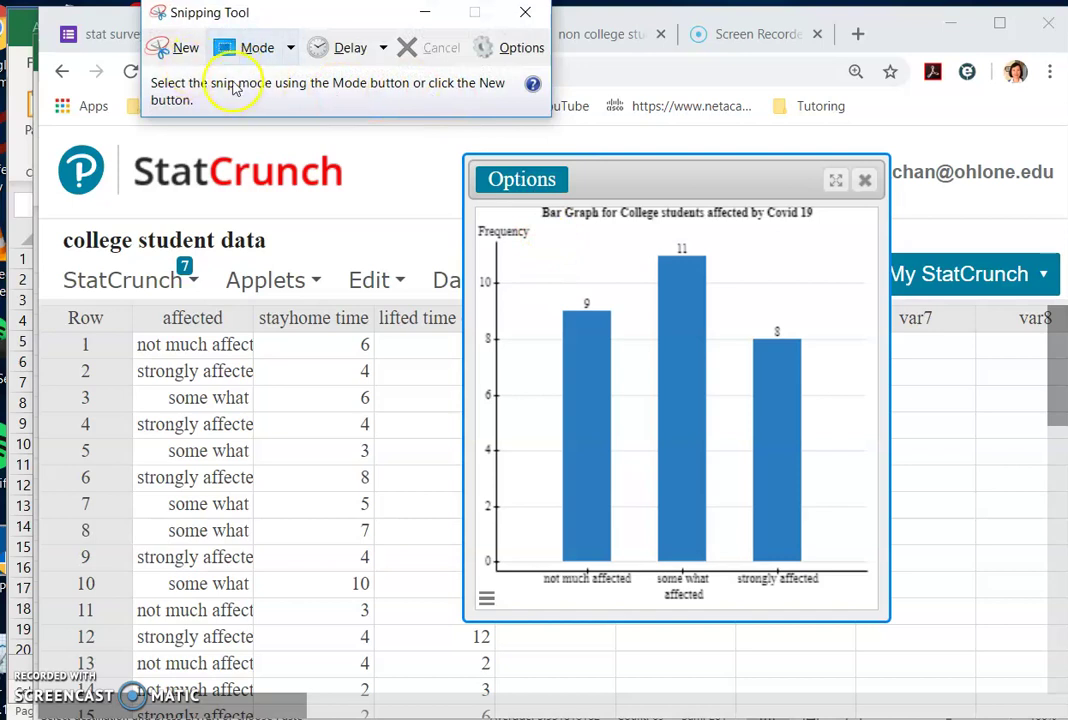
- Snip the region around the college bar graph and copy the snip to the clipboard
click(185, 62)
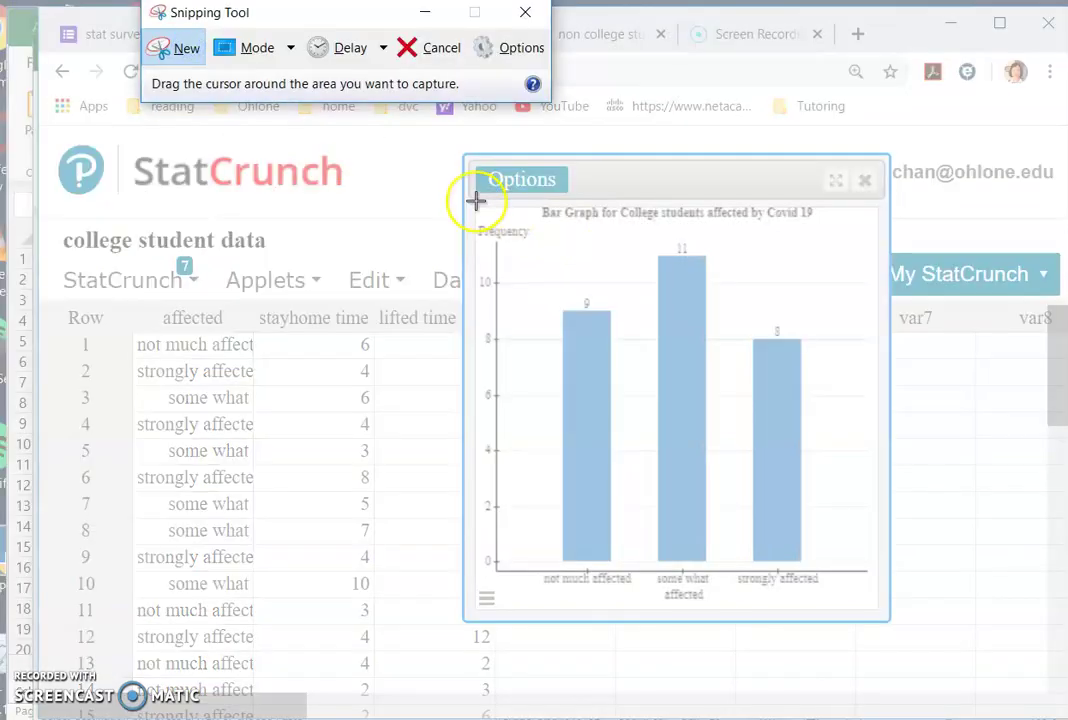
drag(476, 202, 880, 600)
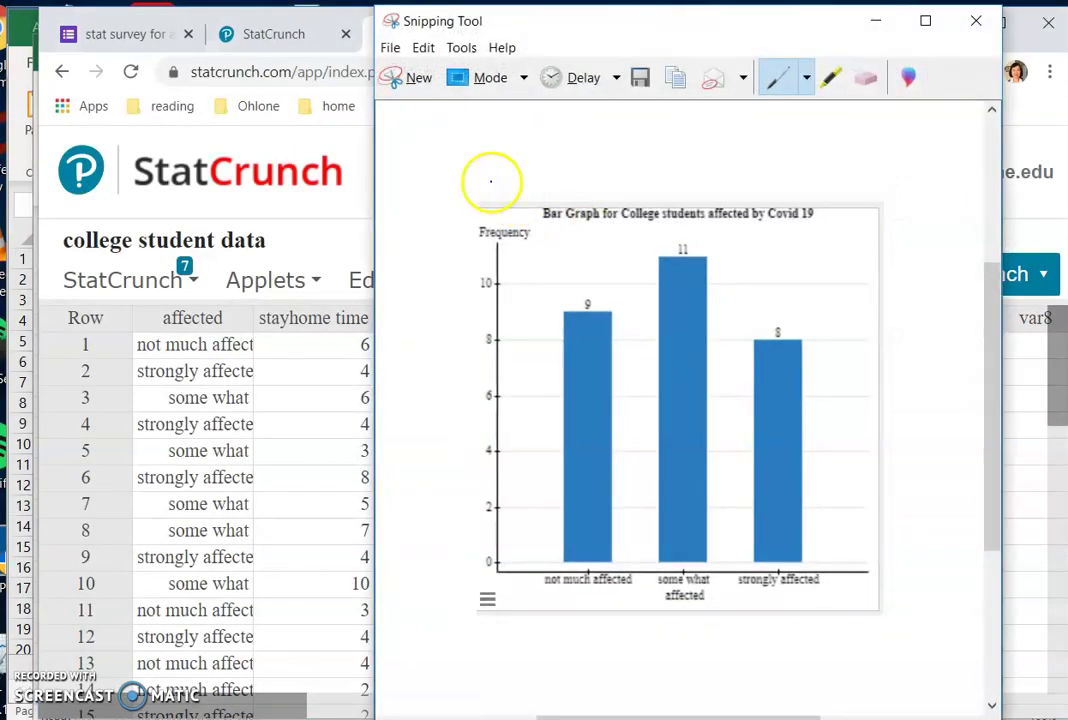
click(423, 47)
click(446, 66)
- Paste the college bar graph below heading A with source formatting and shrink it to a smaller size
key(alt+Tab)
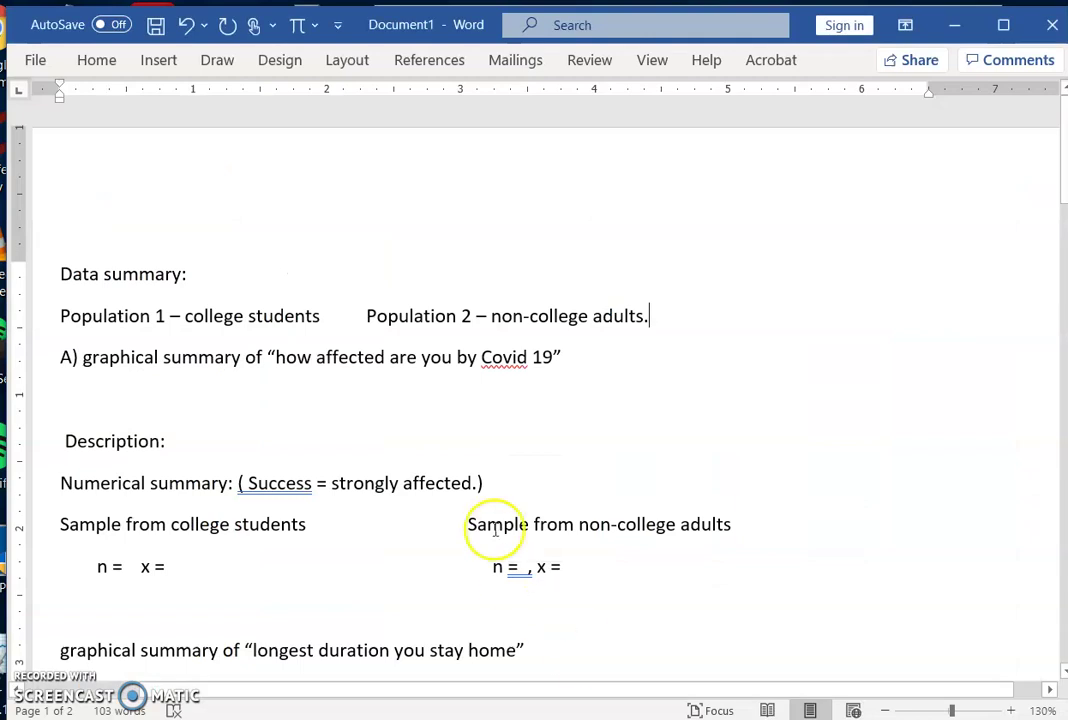
click(69, 394)
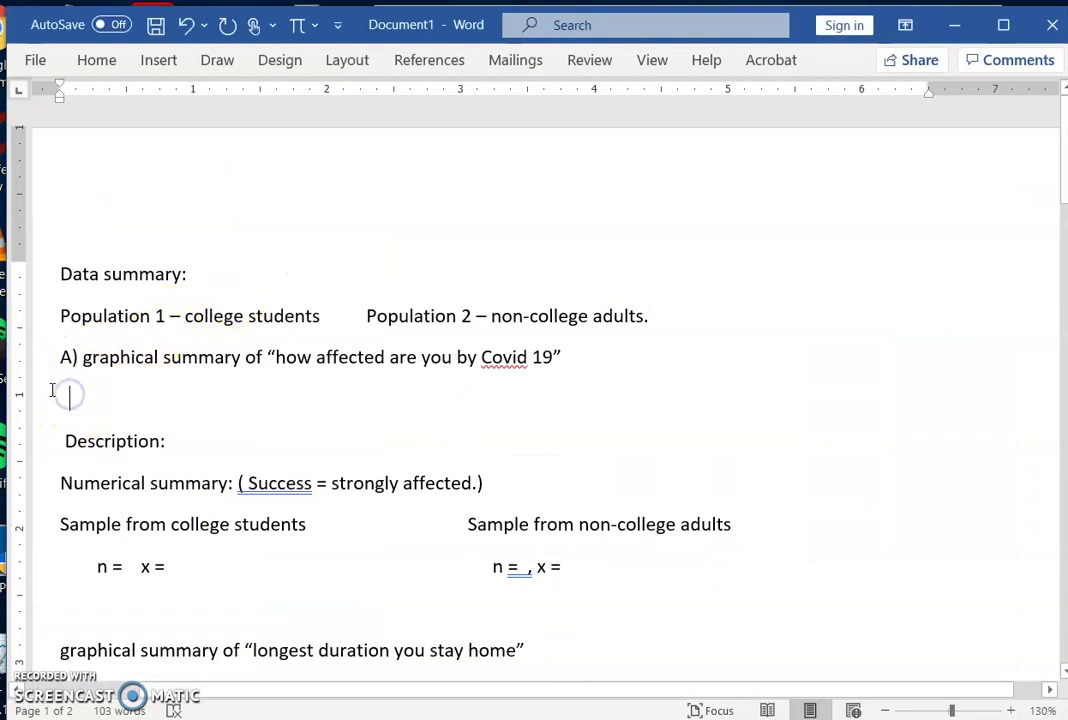
right_click(61, 391)
click(112, 501)
click(369, 303)
drag(722, 632, 331, 222)
scroll(360, 270, up, 1)
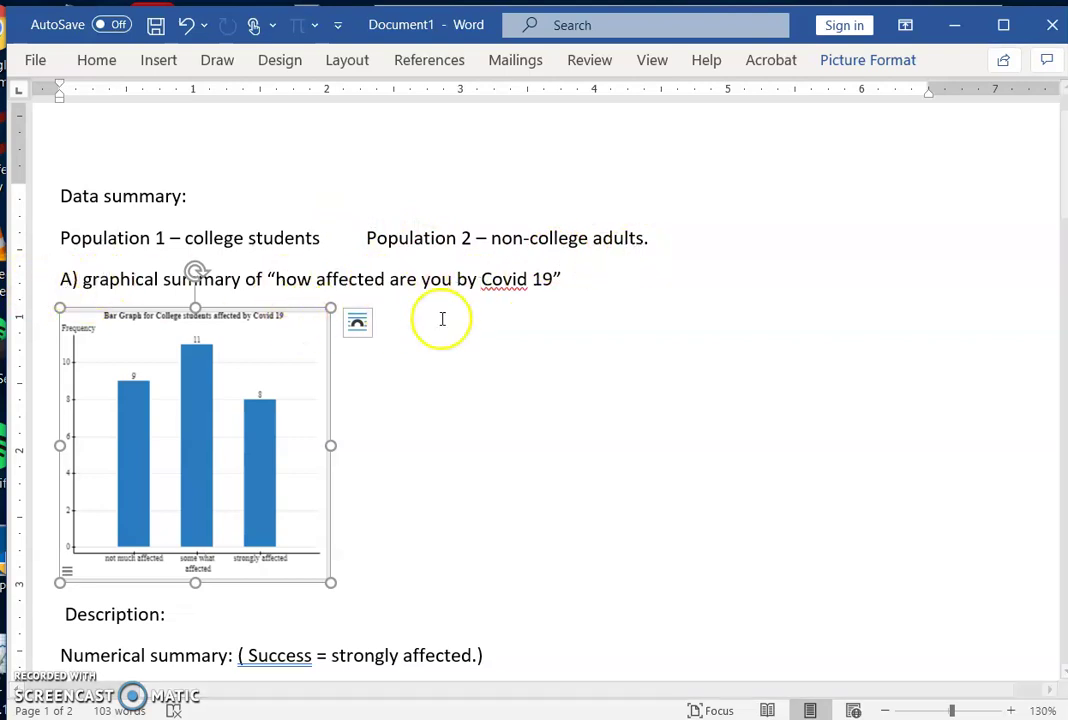
click(354, 567)
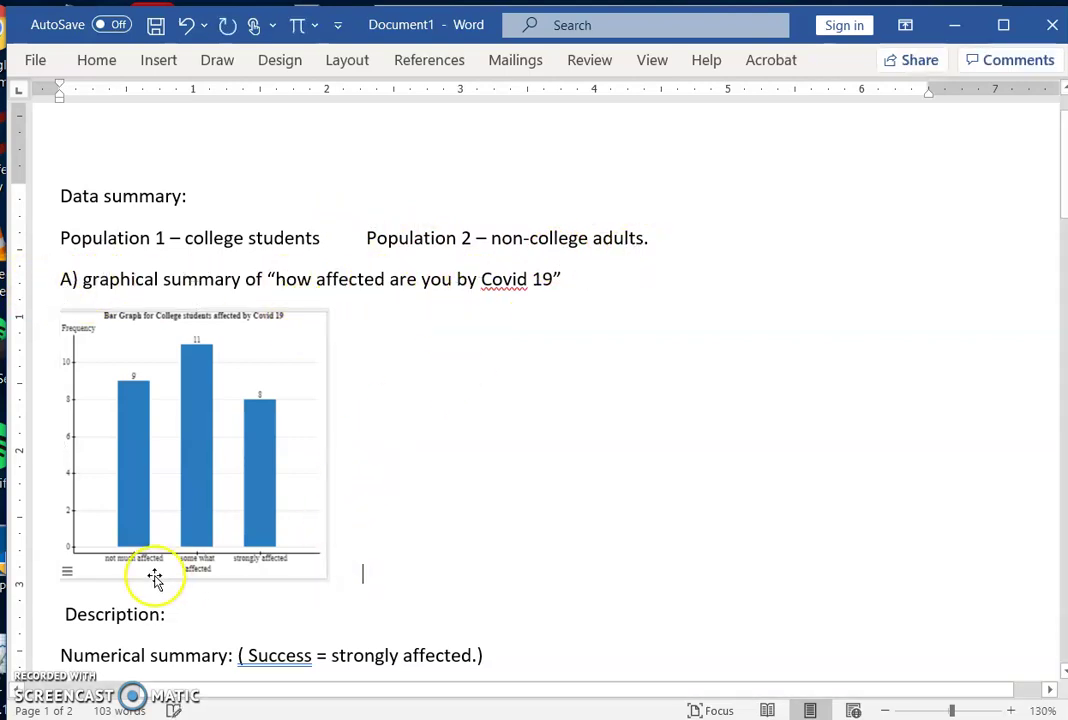
drag(60, 310, 328, 580)
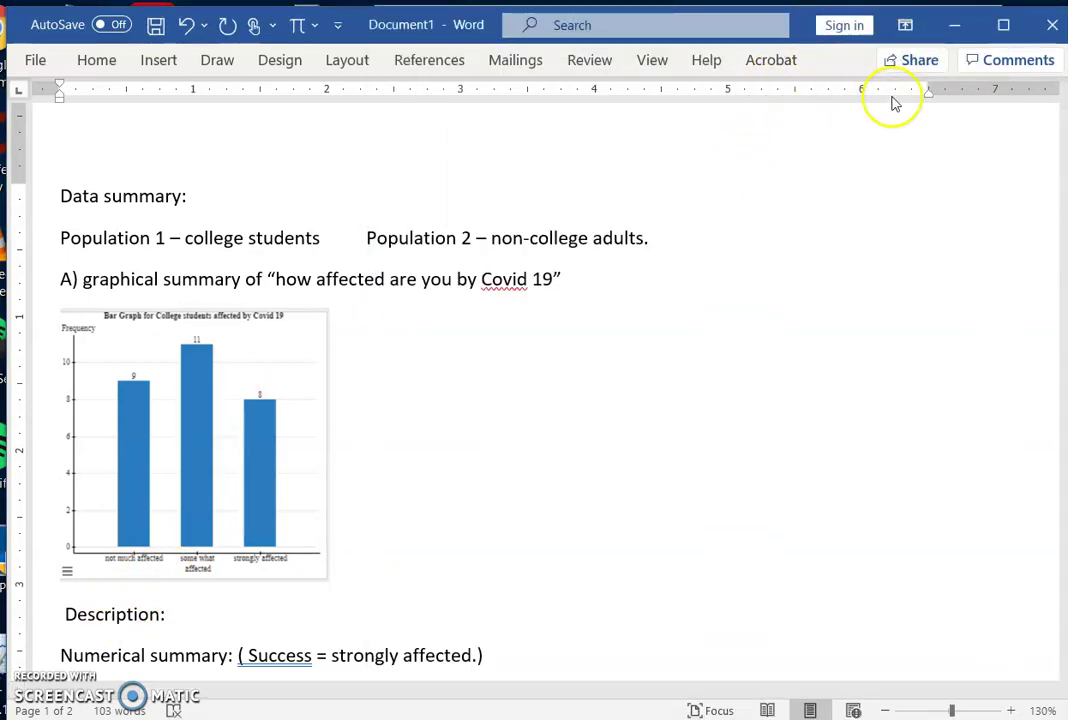
click(949, 22)
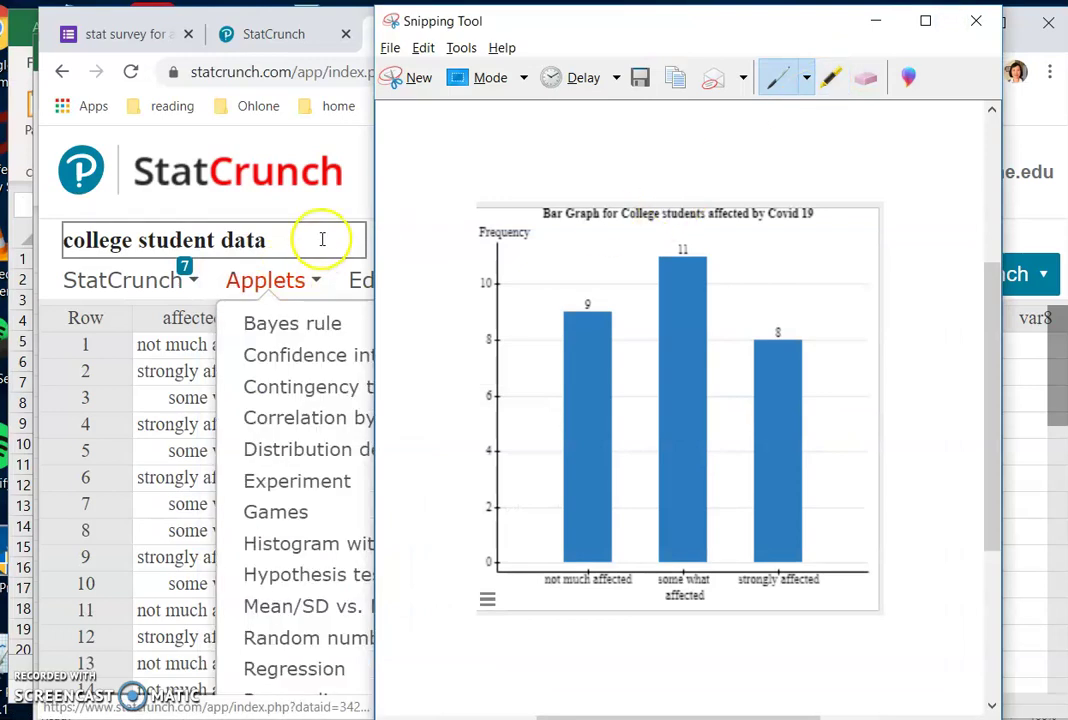
click(270, 240)
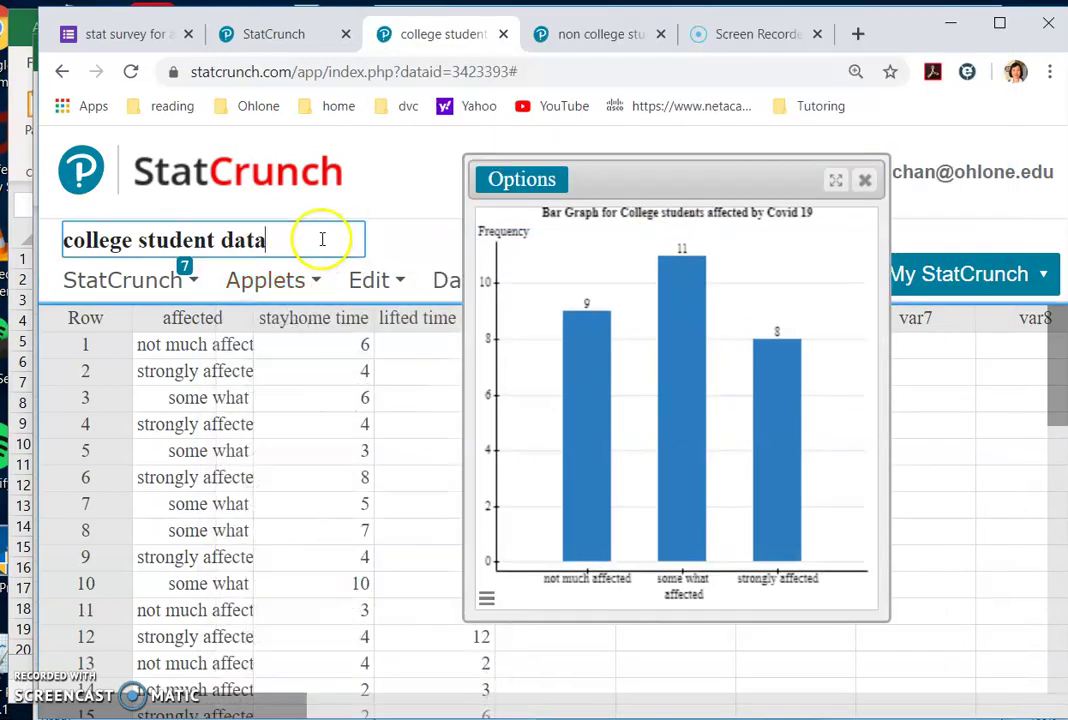
- On the non-college data sheet, plot a bar graph of the affected column
click(612, 36)
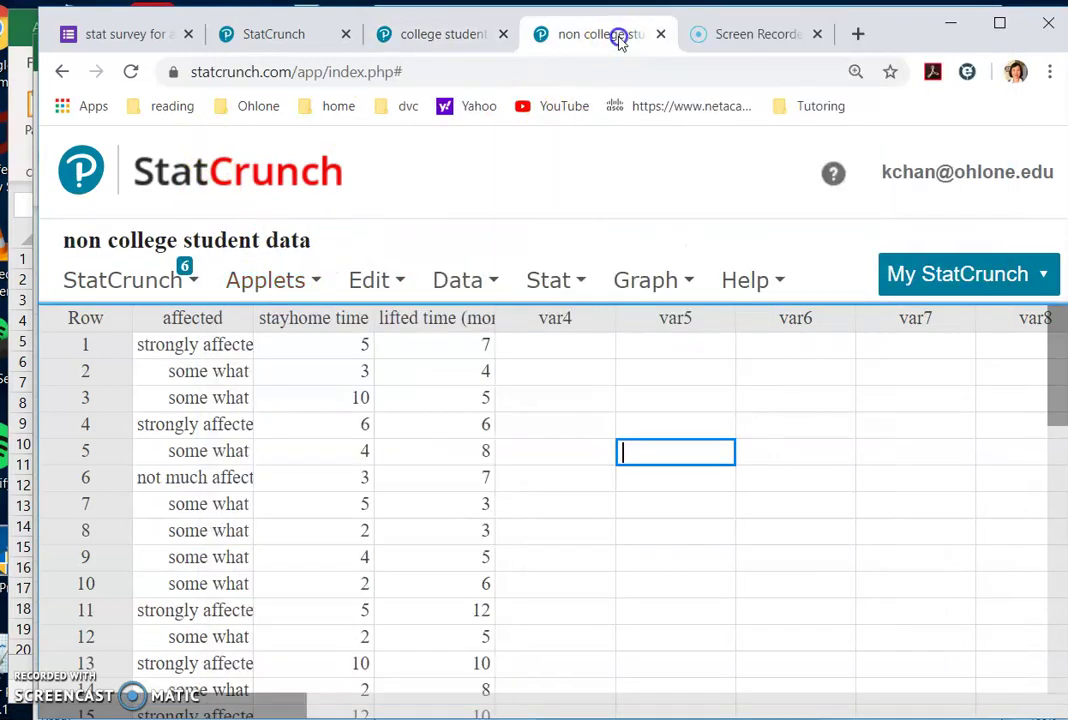
click(635, 280)
mouse_move(655, 330)
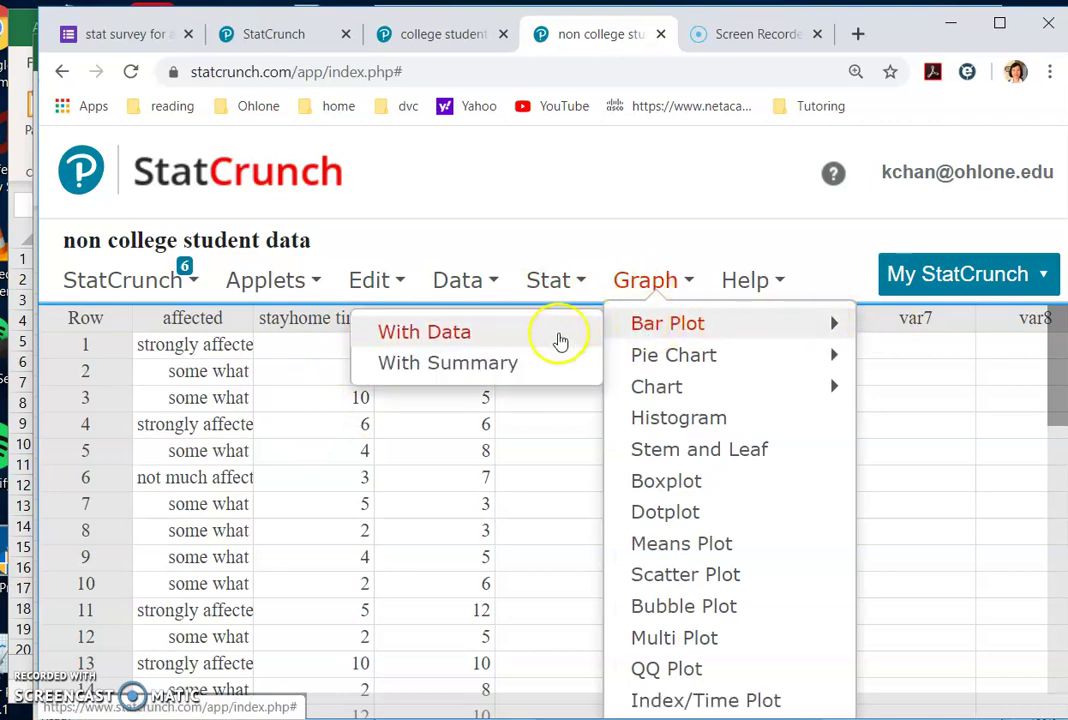
click(549, 338)
click(350, 242)
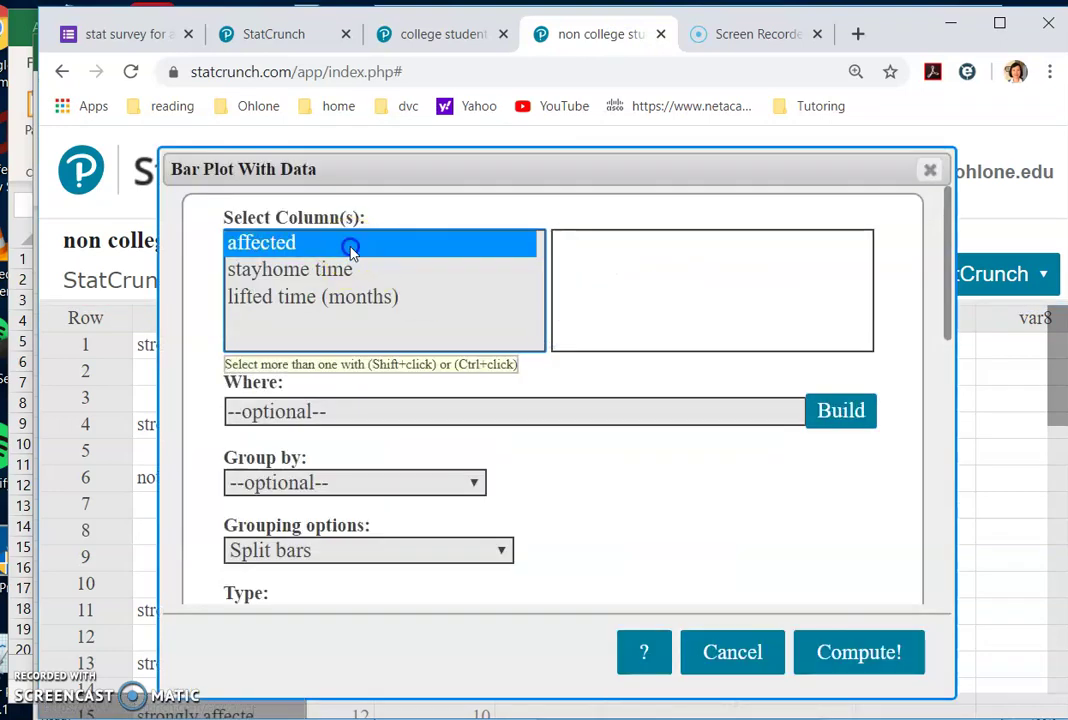
click(843, 660)
drag(677, 303, 741, 184)
- Retitle the graph 'Bar graph for non-college adults affected by Covid 19' and reposition and resize its window
click(545, 188)
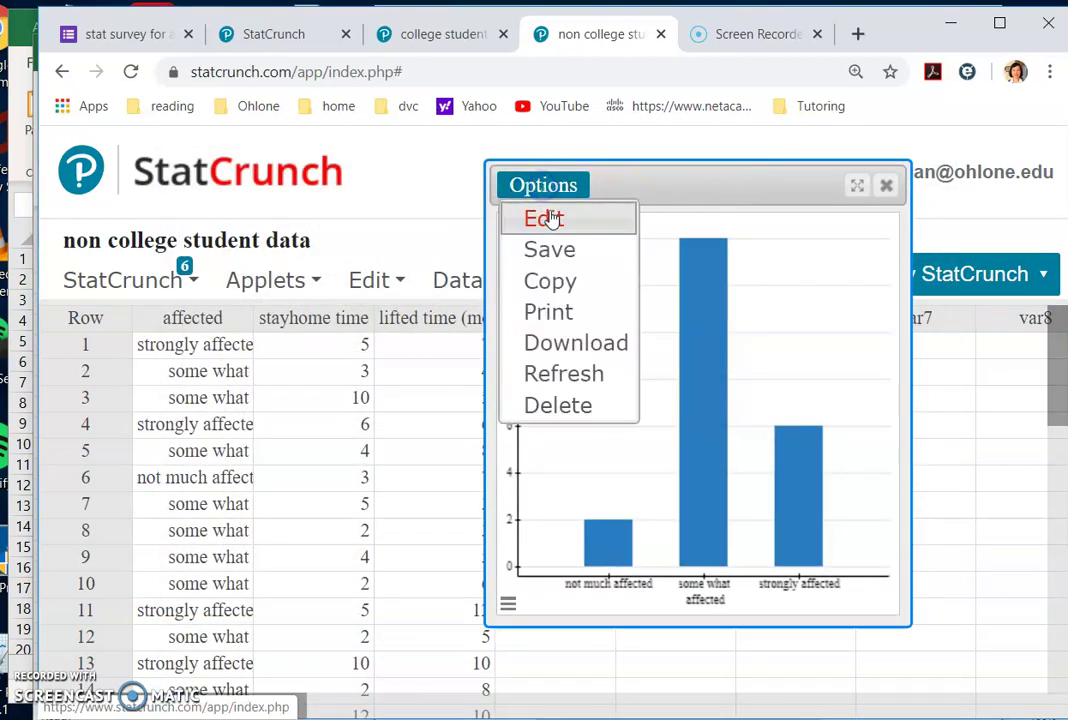
click(545, 218)
scroll(417, 405, down, 5)
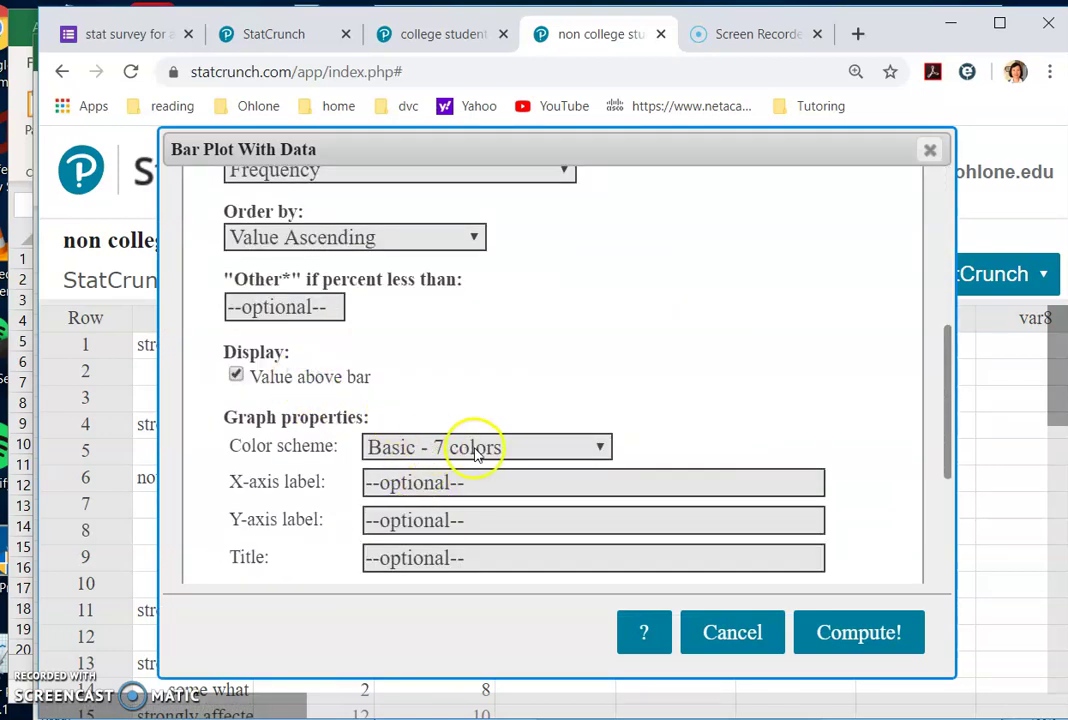
scroll(467, 450, down, 2)
click(594, 354)
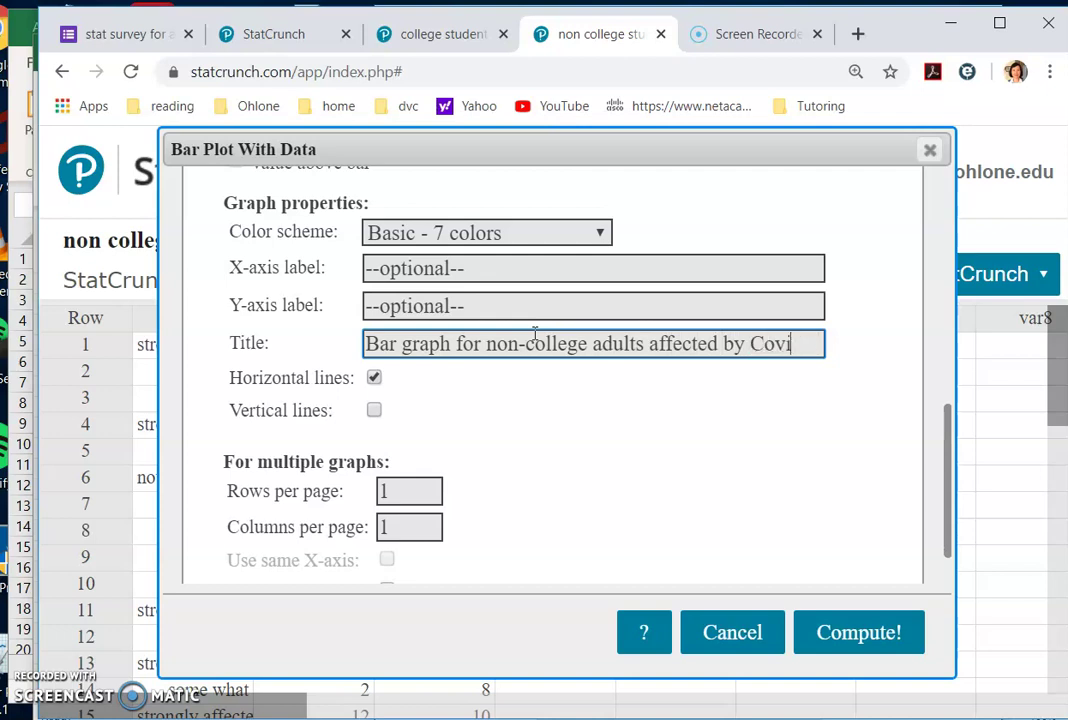
text(9)
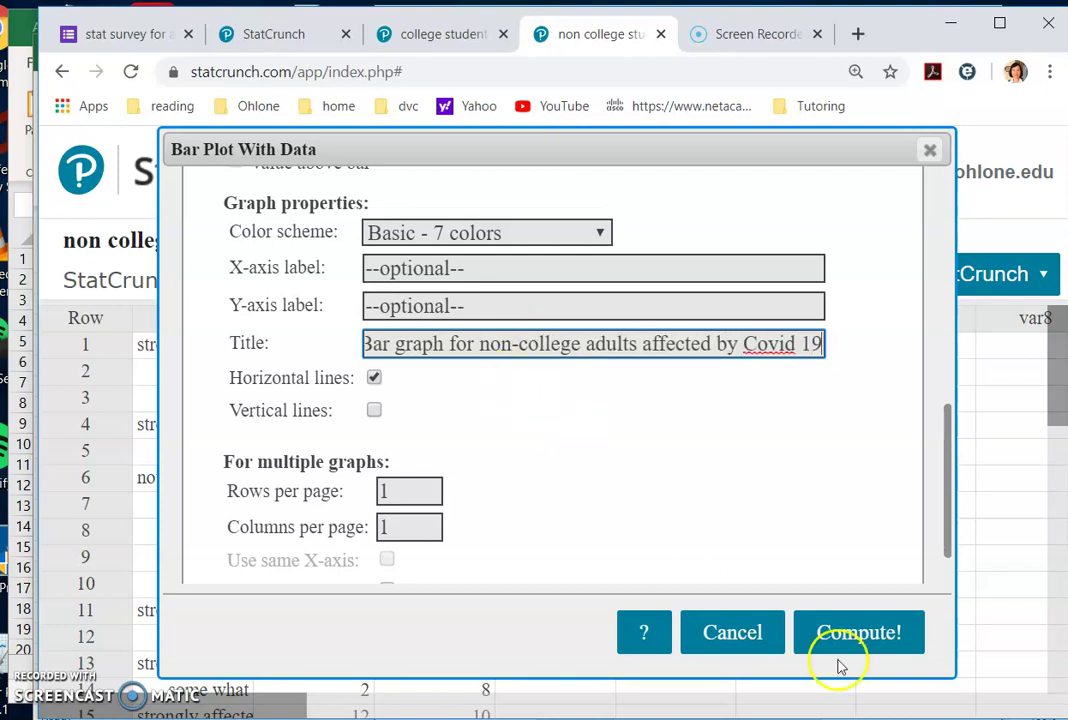
click(846, 636)
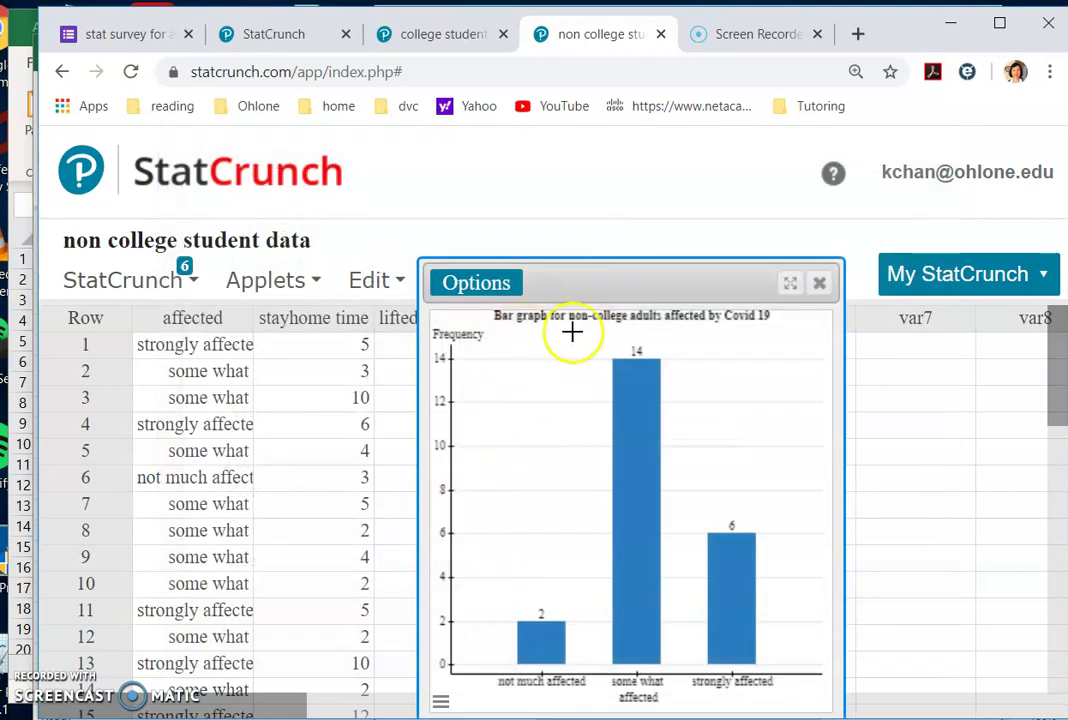
drag(631, 283, 641, 199)
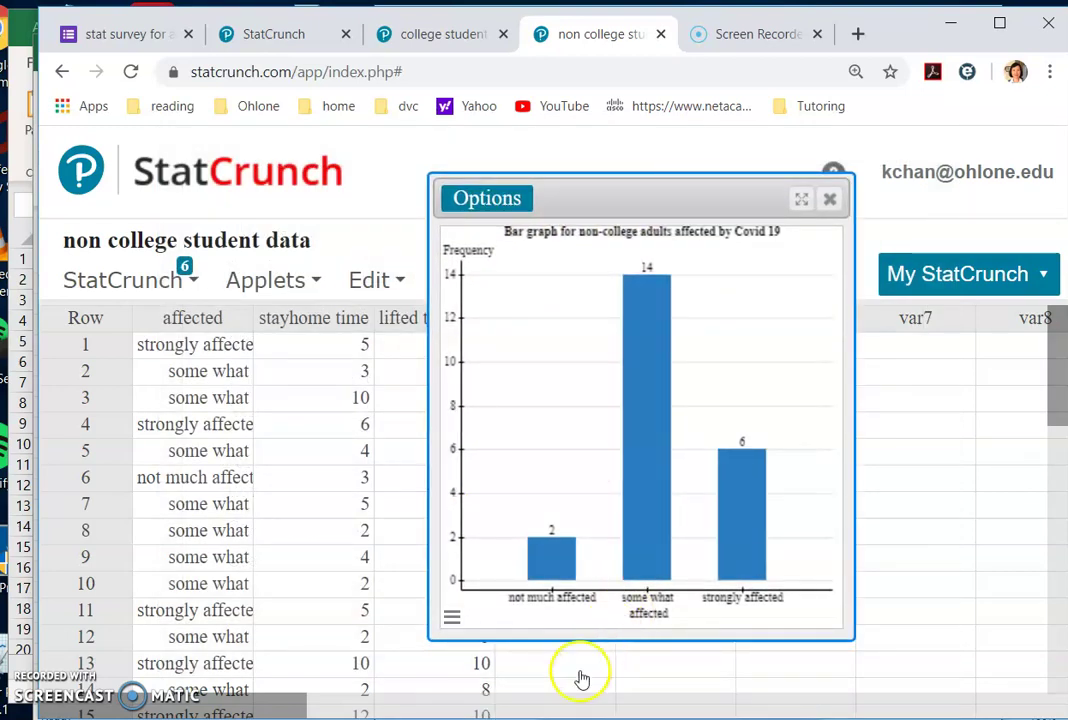
mouse_move(851, 636)
mouse_down()
mouse_move(791, 515)
mouse_move(751, 532)
mouse_move(863, 598)
mouse_move(847, 610)
mouse_move(833, 582)
mouse_move(862, 623)
mouse_up()
- Snip the non-college adults bar graph and copy the capture to the clipboard
key(alt+Tab)
click(414, 77)
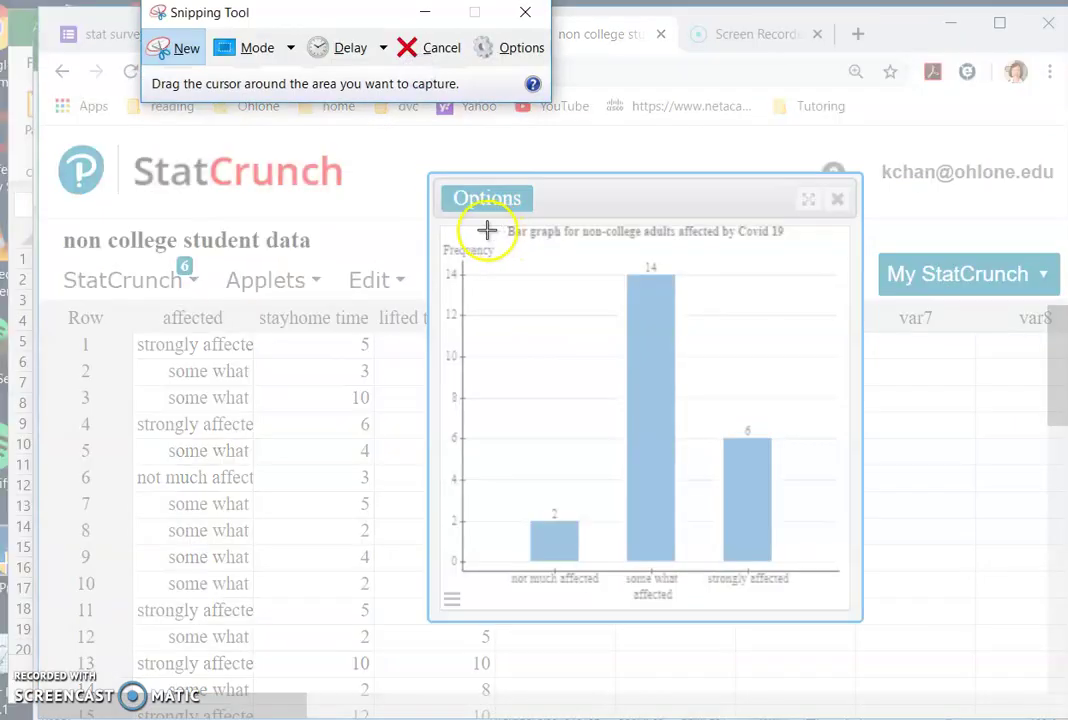
drag(443, 225, 852, 610)
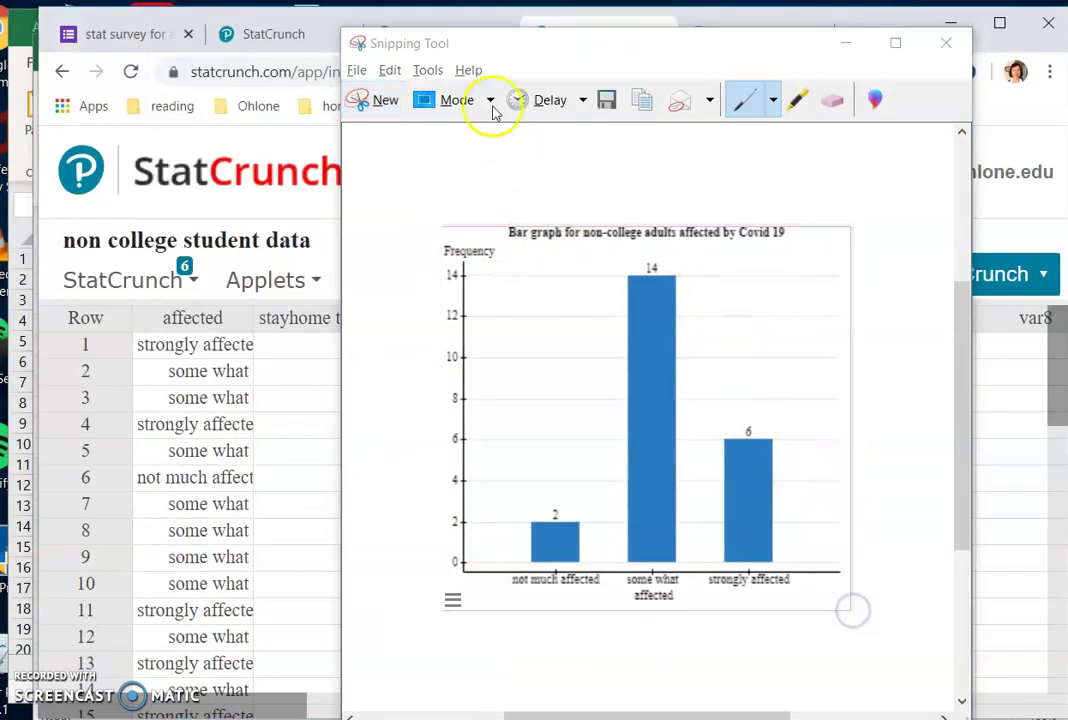
click(389, 70)
click(405, 91)
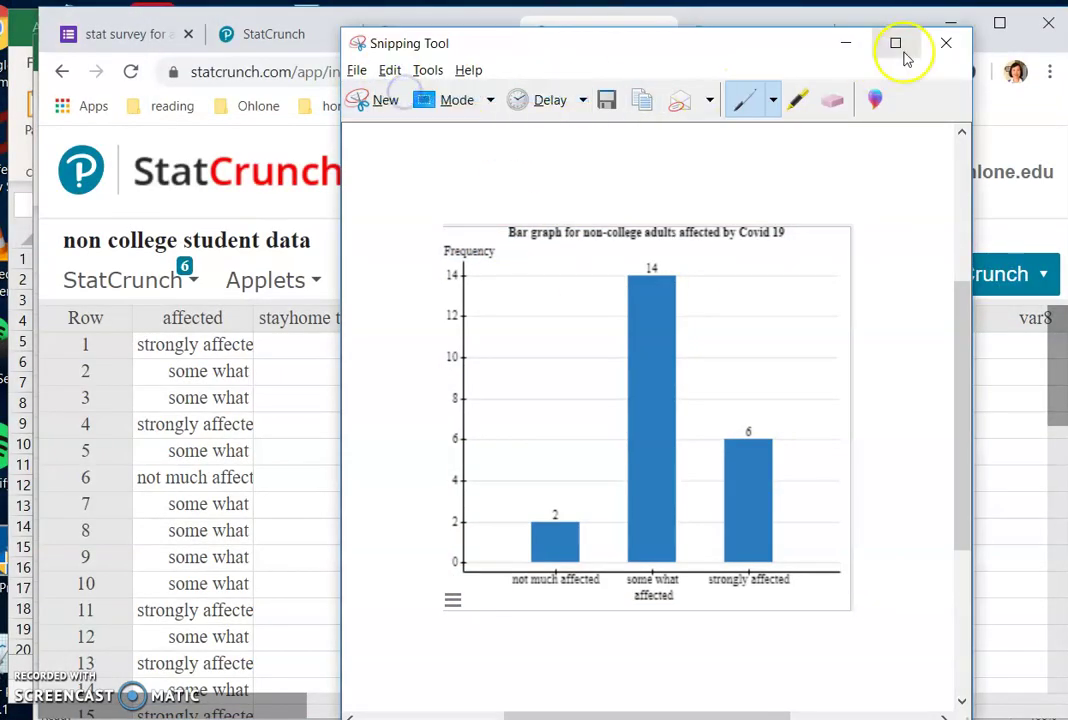
click(269, 33)
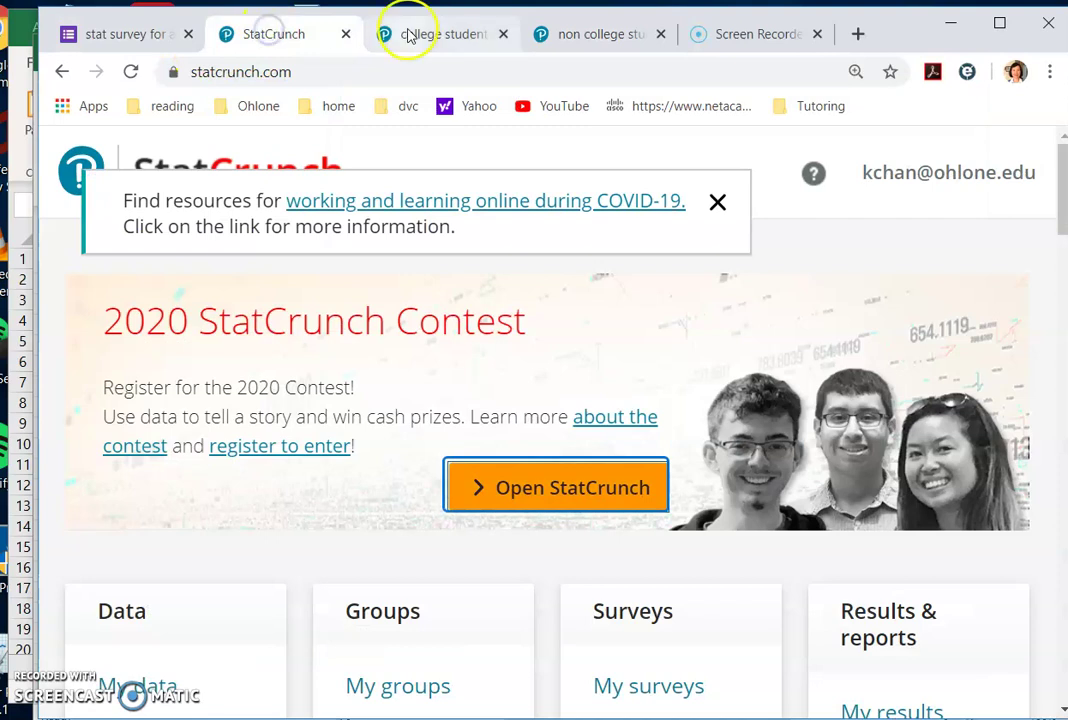
- Paste the non-college adults bar graph beside the college graph and shrink it to match
key(alt+Tab)
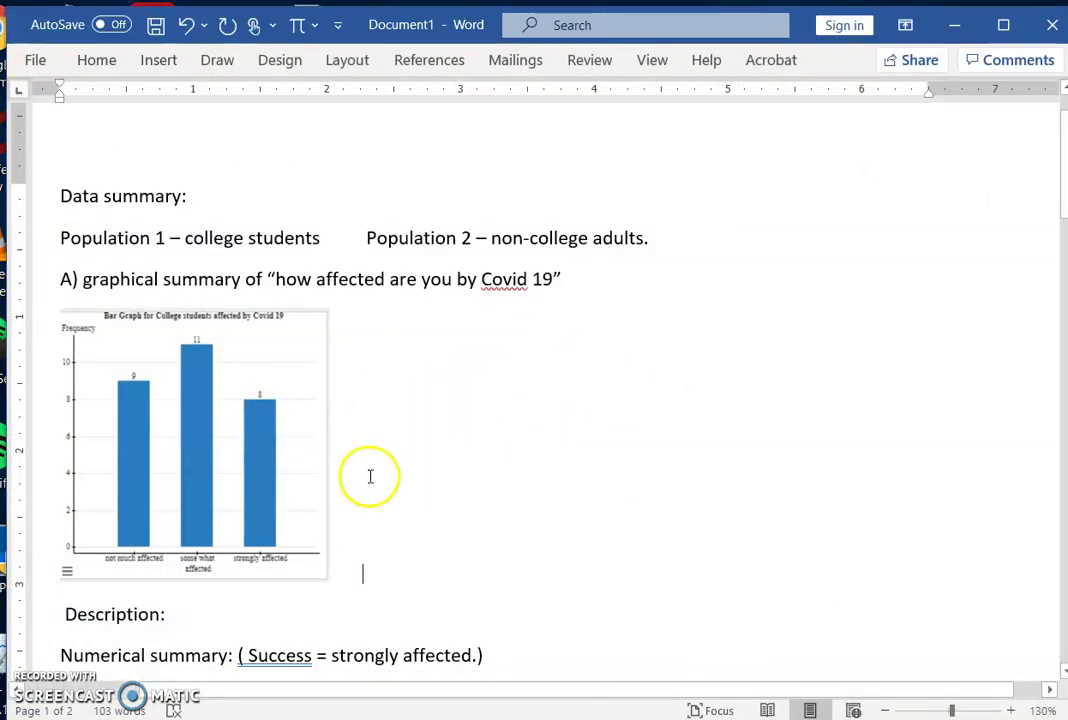
right_click(400, 538)
click(452, 294)
click(503, 412)
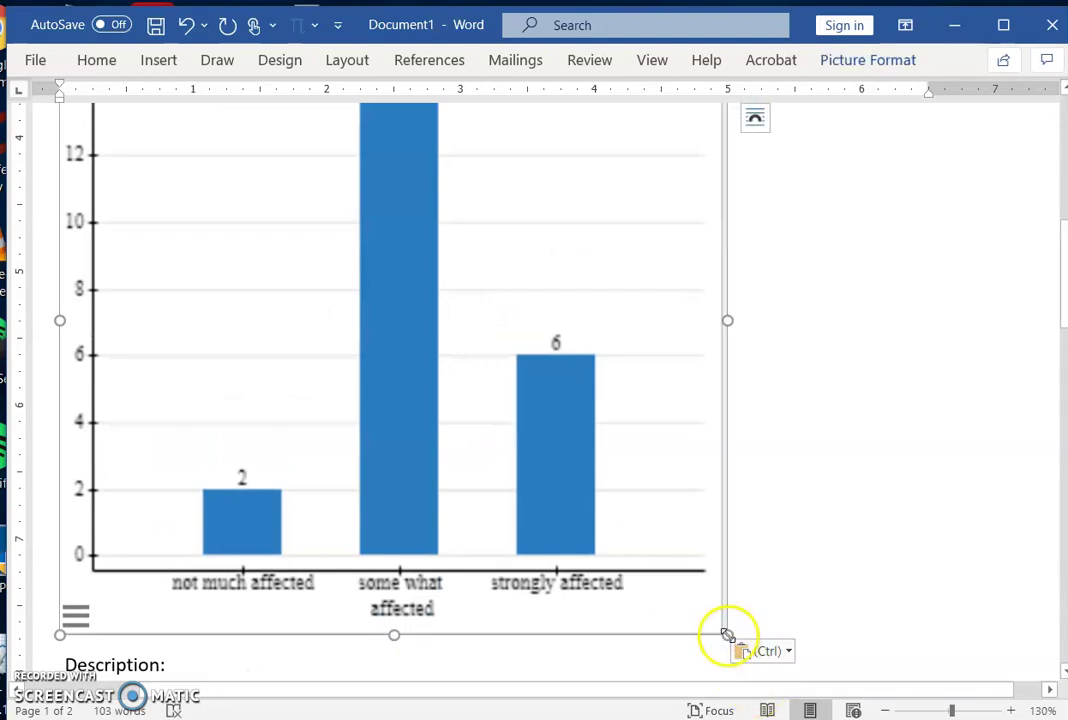
drag(727, 635, 512, 262)
scroll(734, 236, up, 6)
drag(685, 378, 642, 427)
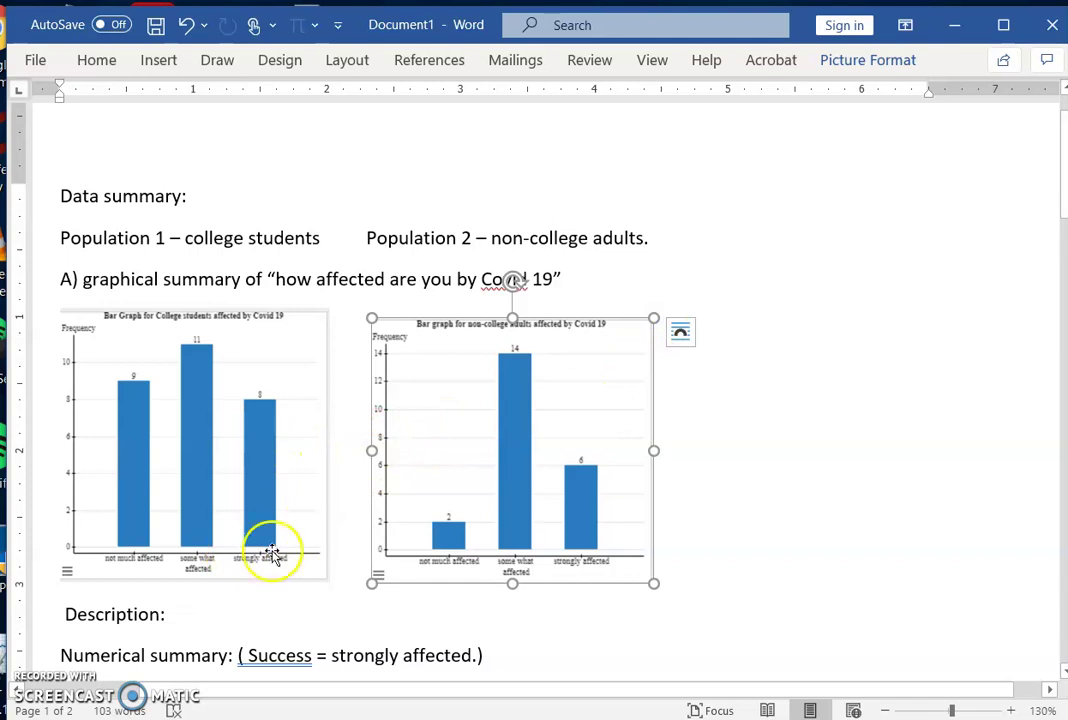
click(225, 602)
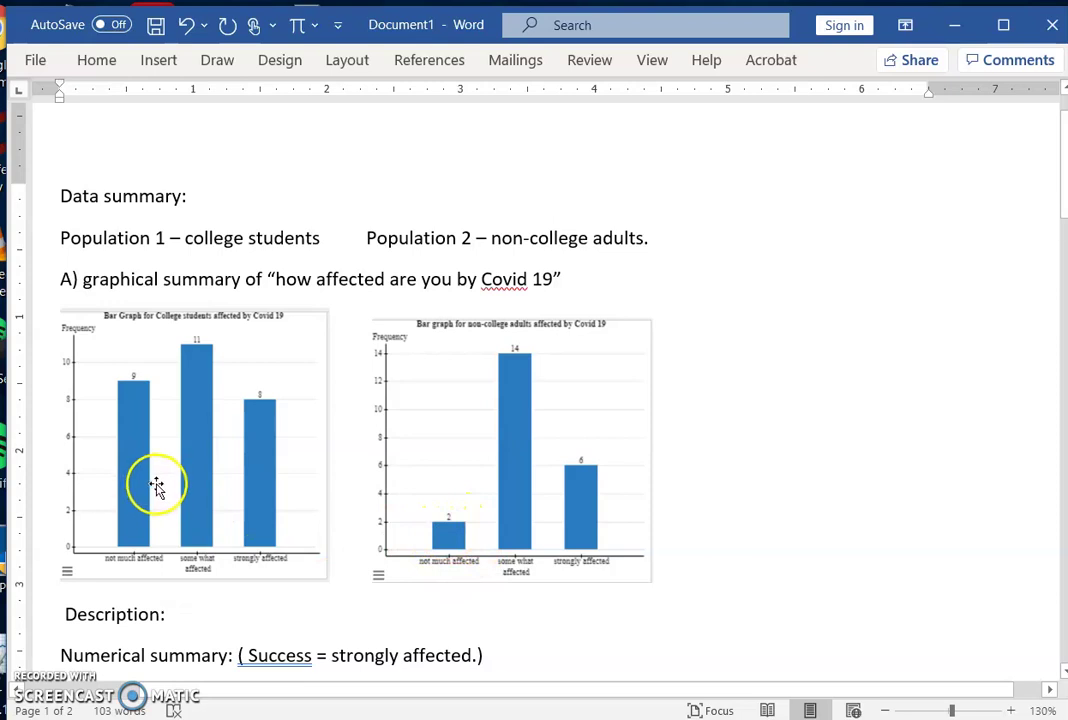
scroll(203, 615, down, 3)
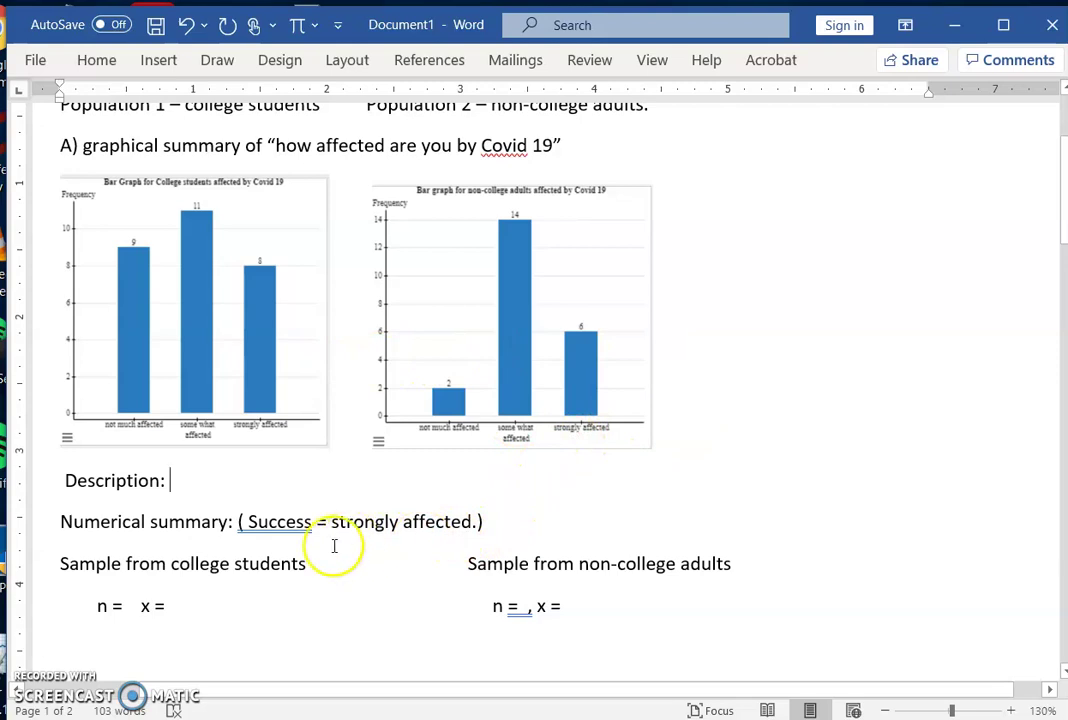
scroll(228, 592, down, 2)
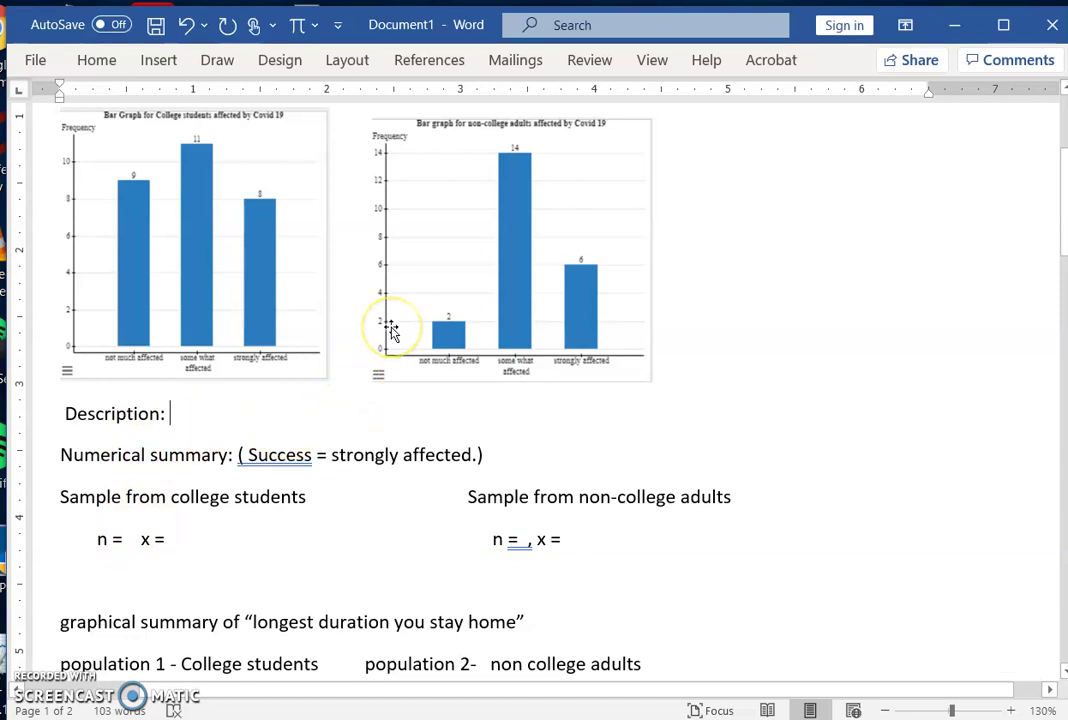
click(248, 452)
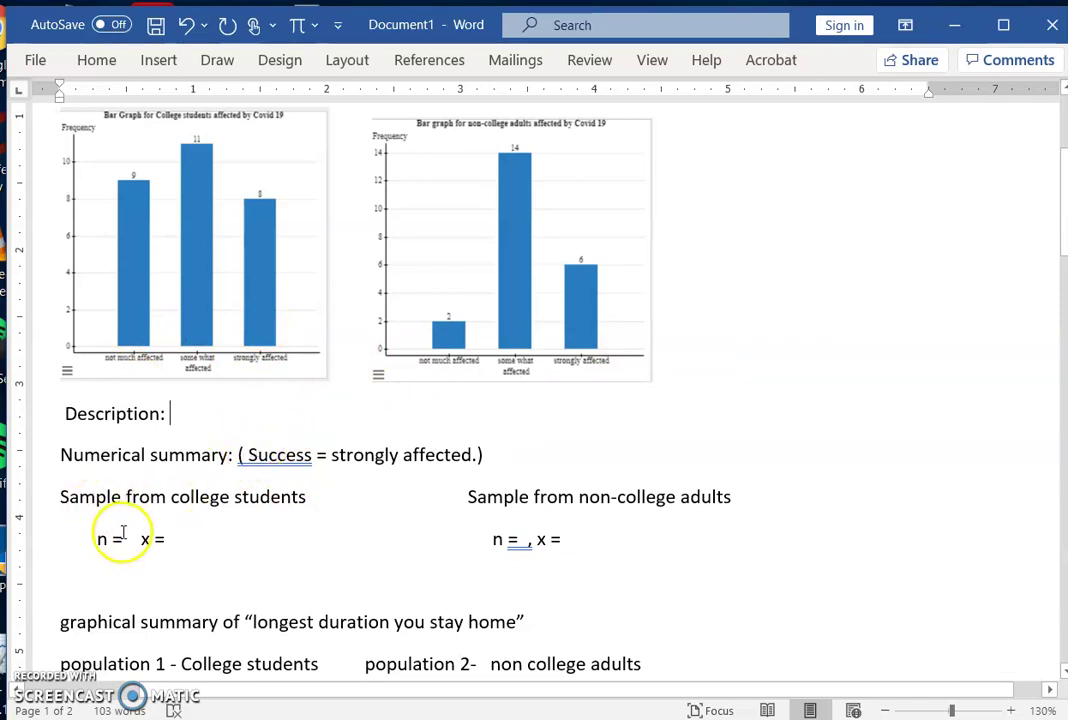
scroll(296, 327, up, 1)
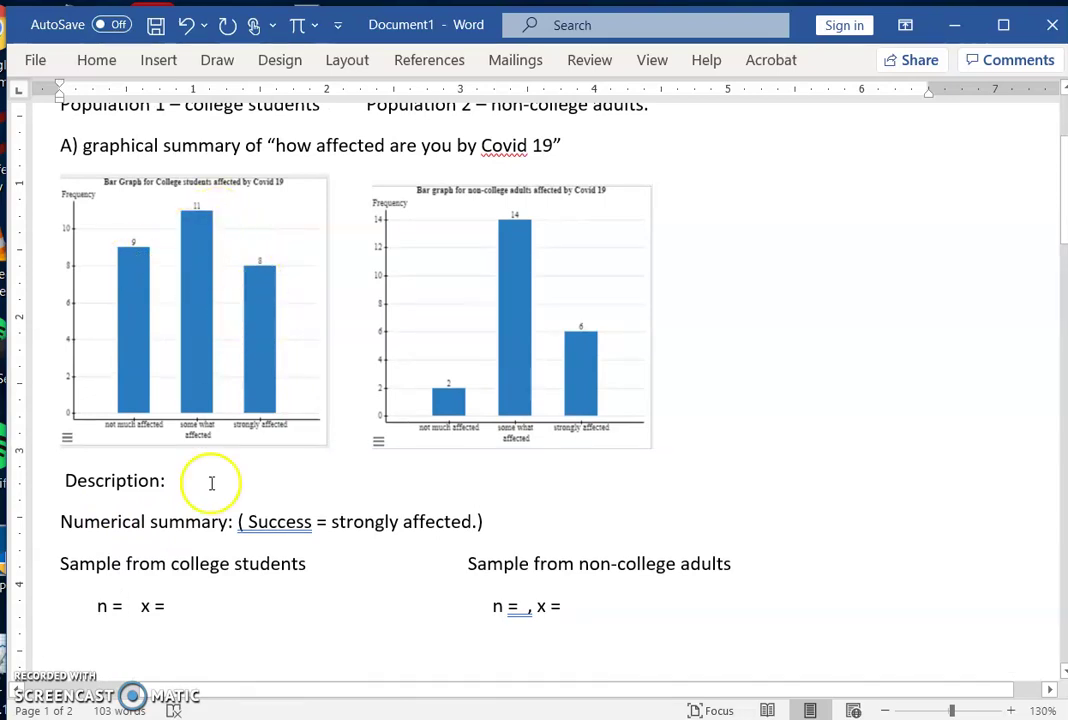
- Type 28 and 8 as n and x on the college Sample line, and 22 and 6 on the non-college line
text(28)
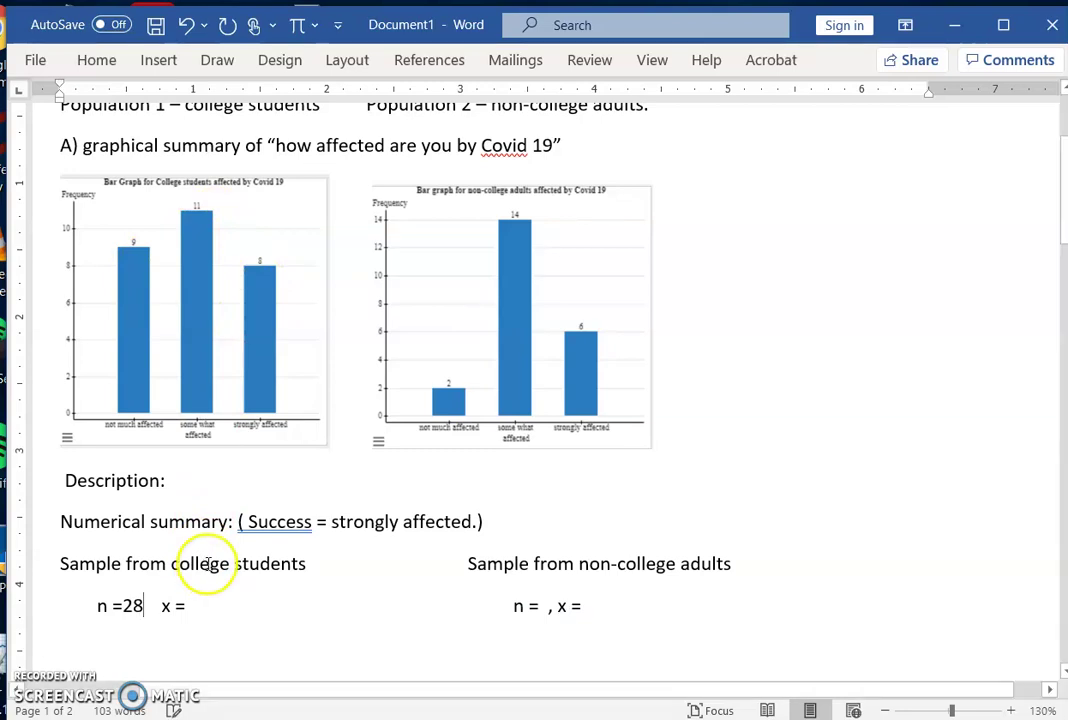
click(207, 610)
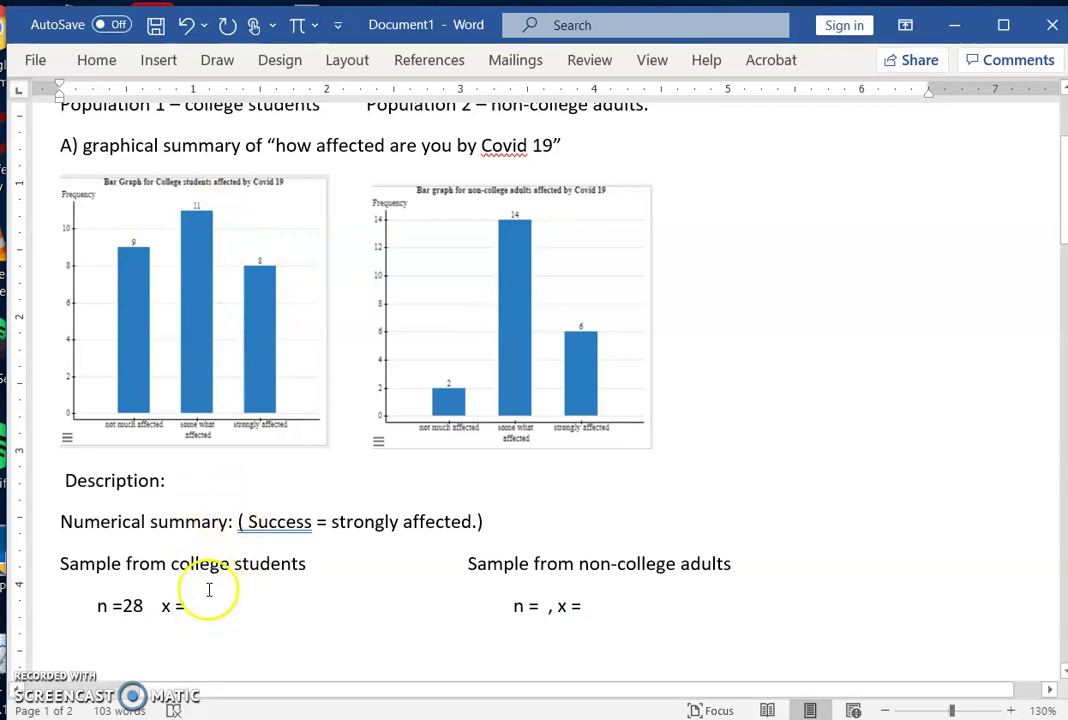
text(8)
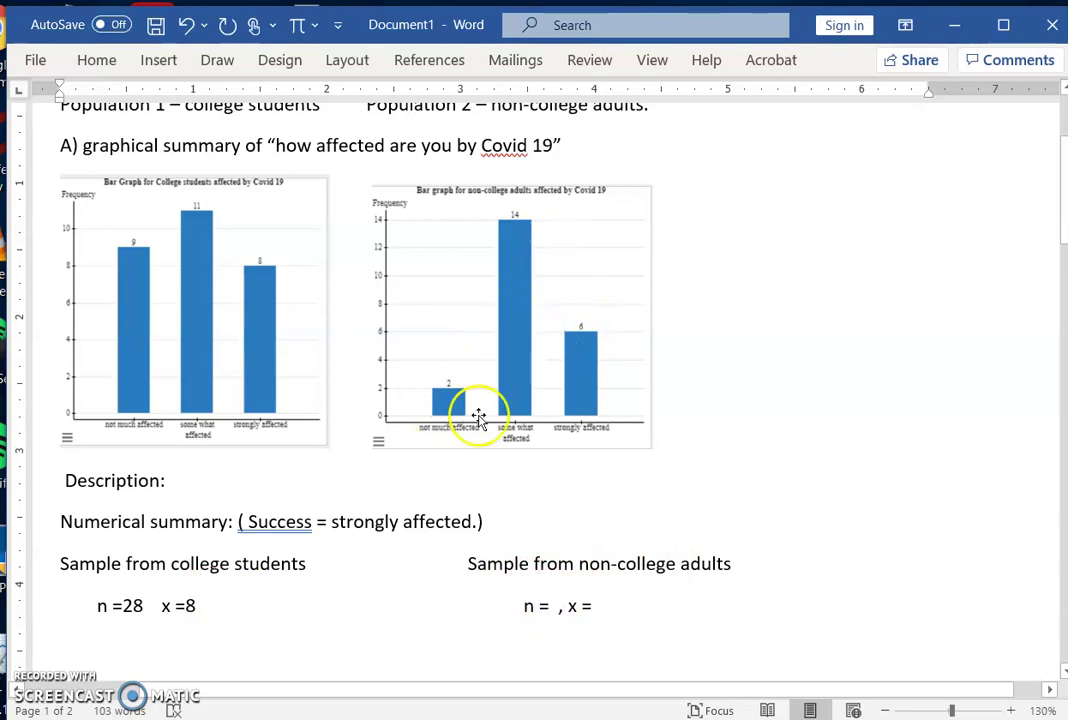
text(22)
click(629, 606)
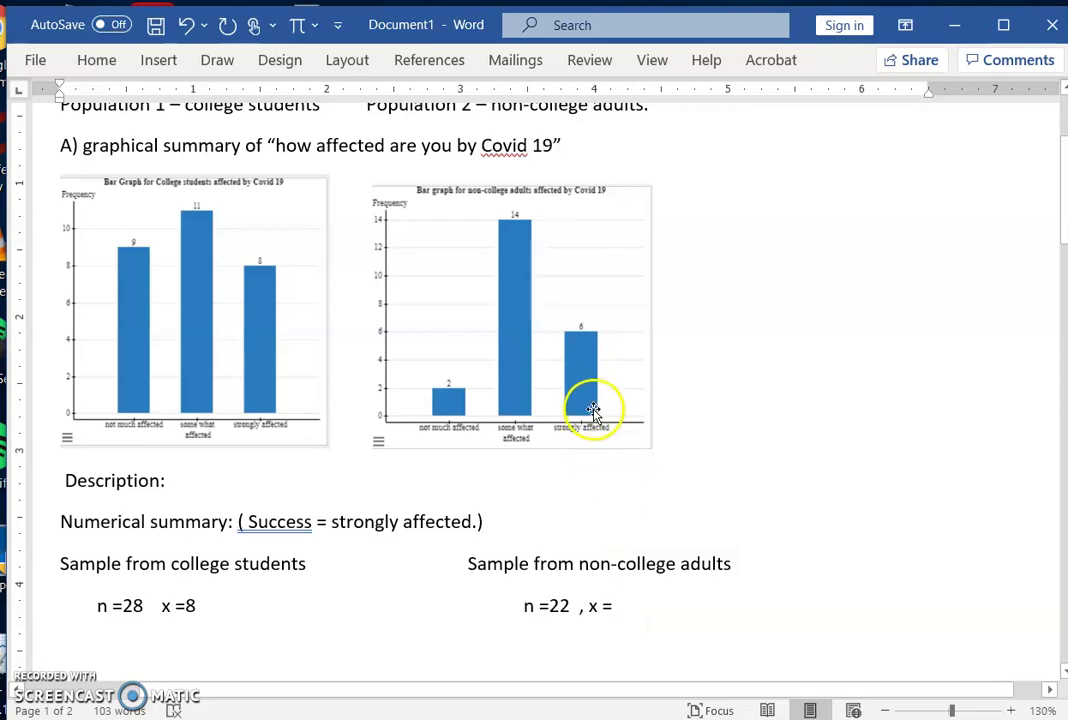
text(6)
scroll(663, 501, down, 1)
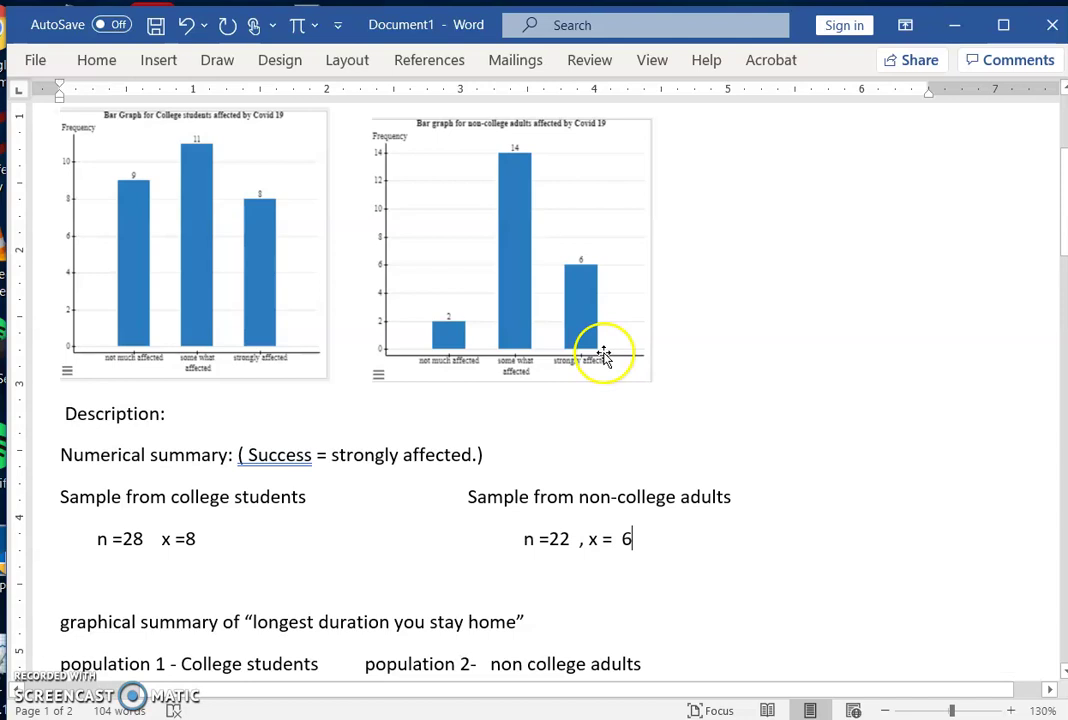
scroll(345, 480, down, 3)
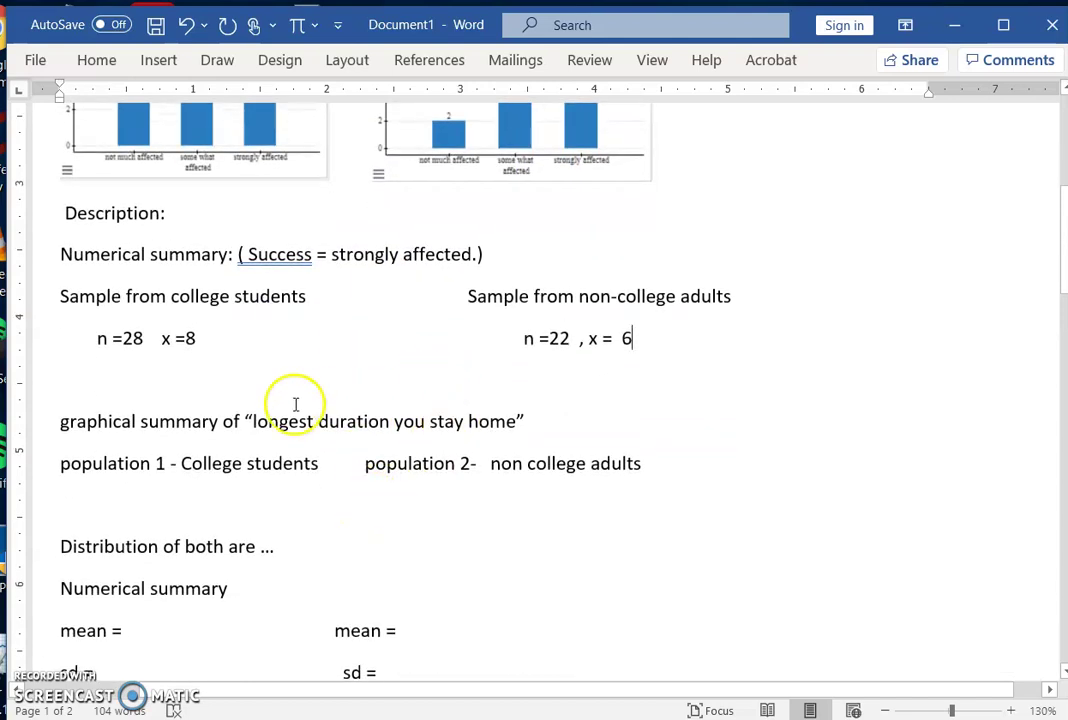
scroll(390, 324, down, 1)
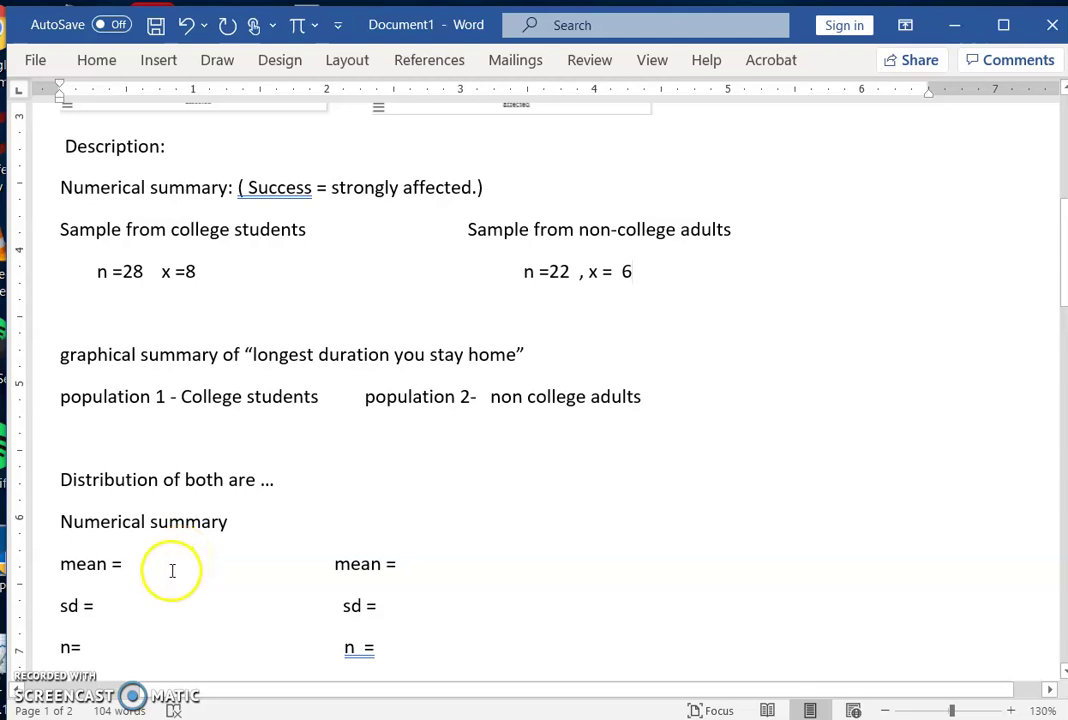
scroll(325, 375, up, 3)
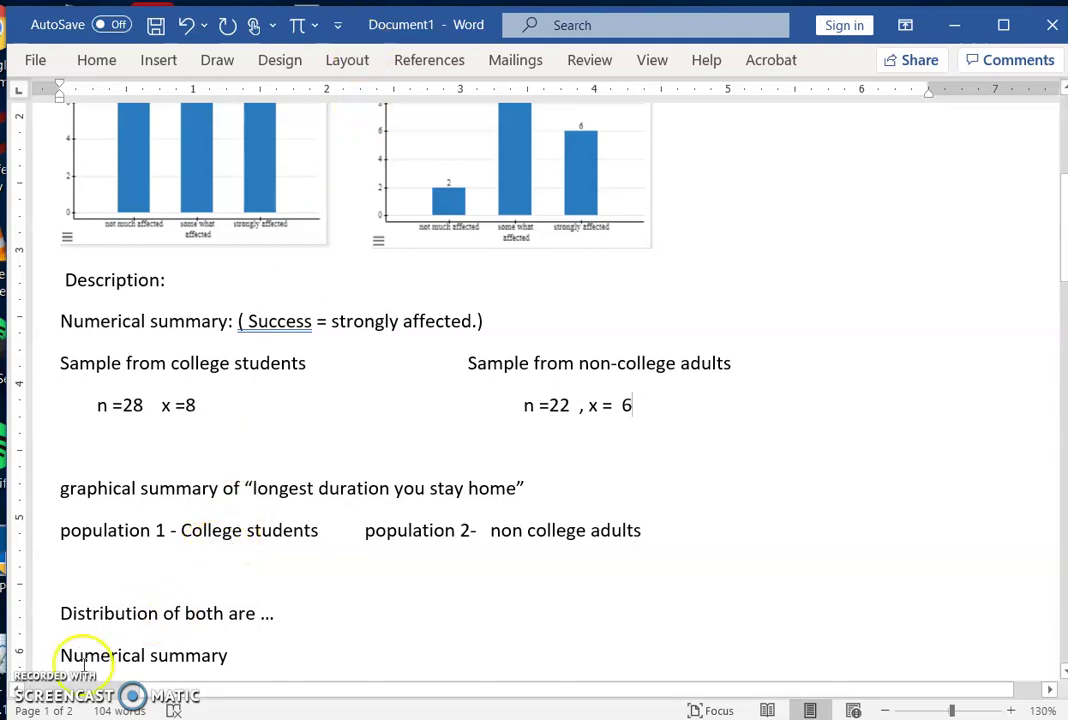
scroll(303, 393, up, 7)
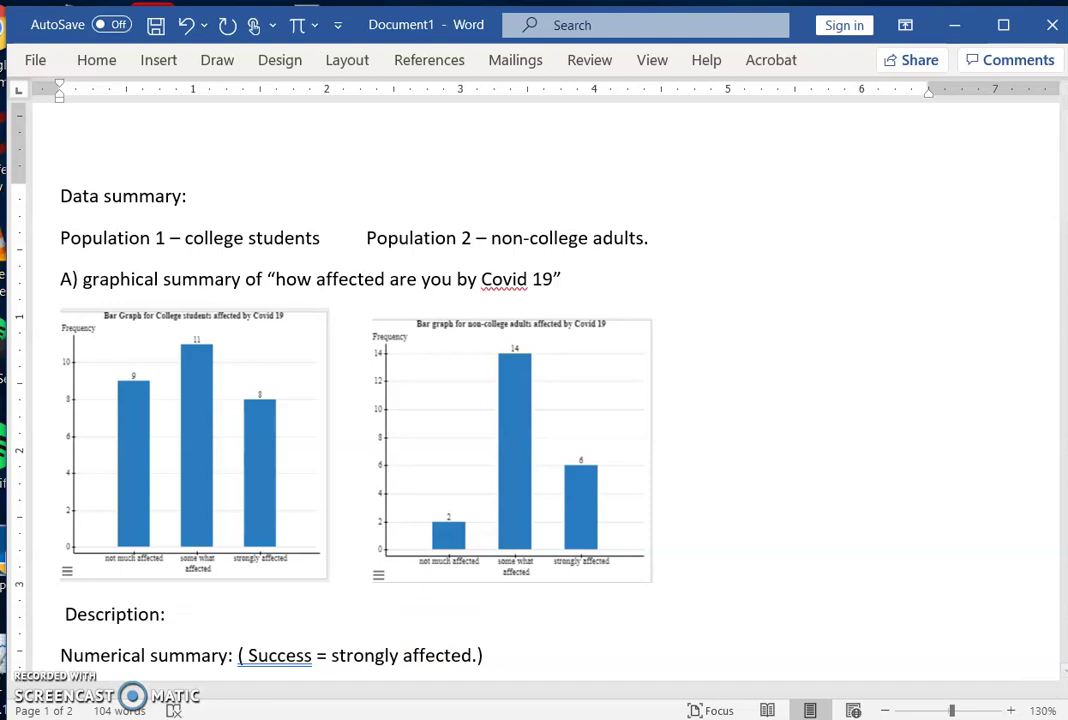
click(133, 712)
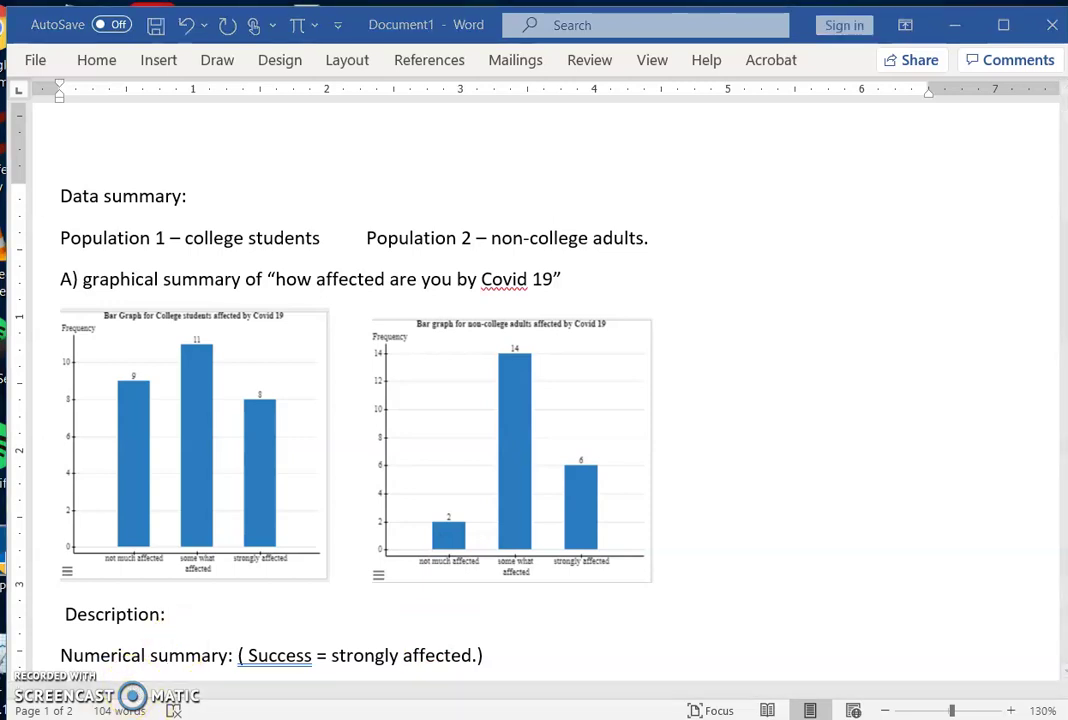